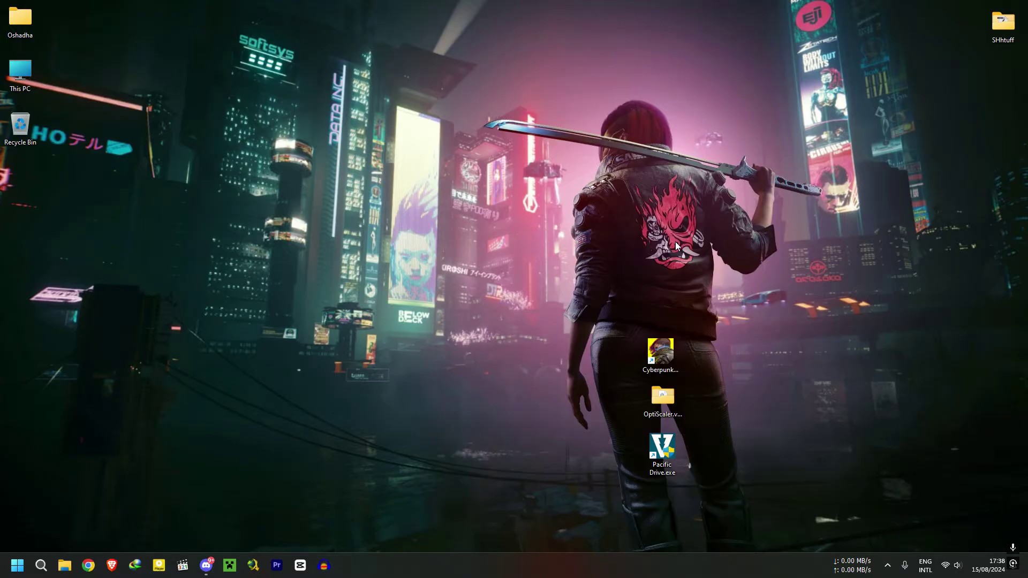
# Reposition the OptiScaler 0.6-final folder icon to the left of the Cyberpunk shortcut
pyautogui.moveTo(454, 304); pyautogui.dragTo(458, 273)
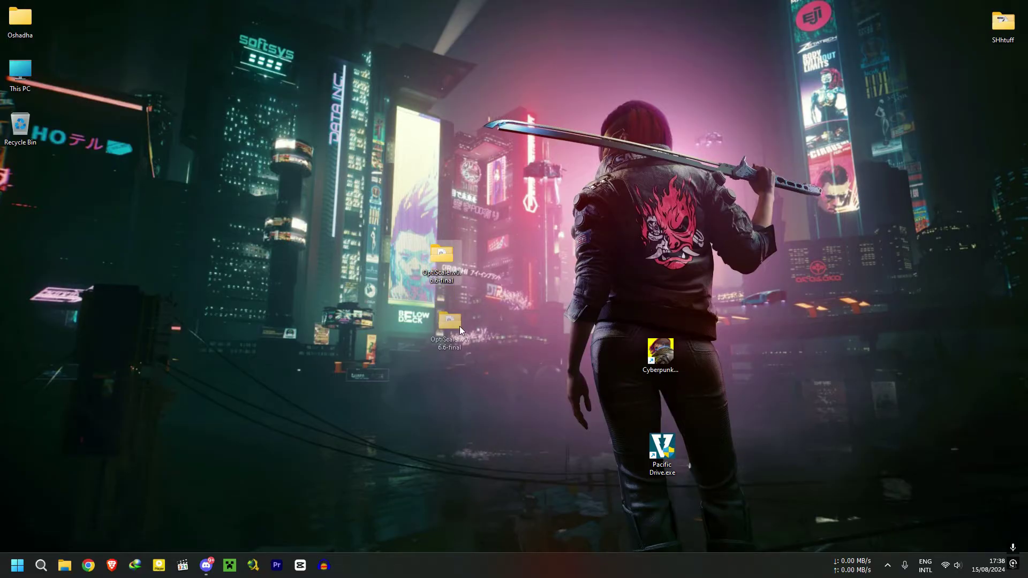
pyautogui.moveTo(460, 326); pyautogui.dragTo(458, 330)
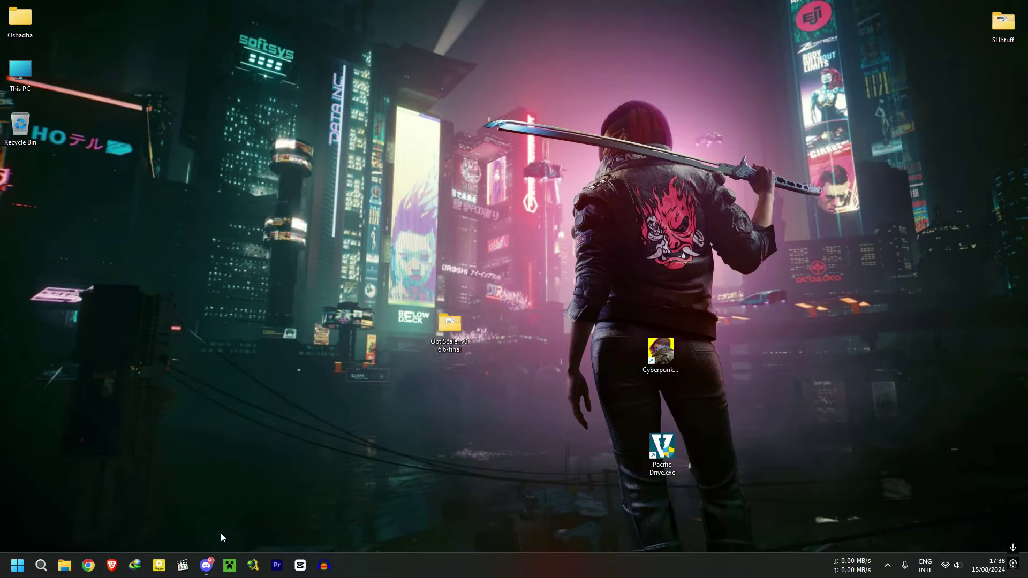
pyautogui.click(207, 566)
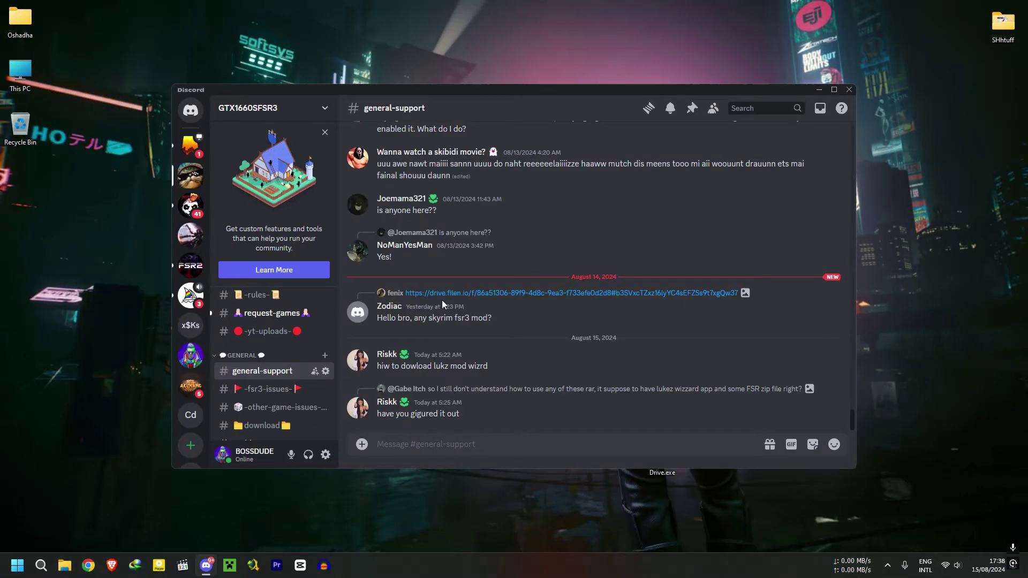
pyautogui.scroll(3, 576, 355)
pyautogui.scroll(-3, 577, 354)
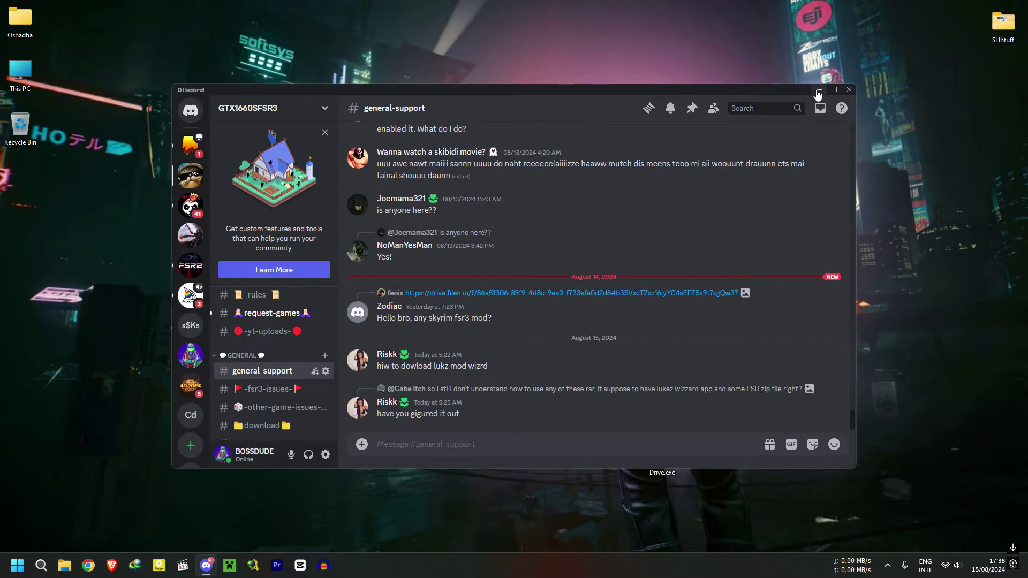
pyautogui.click(818, 92)
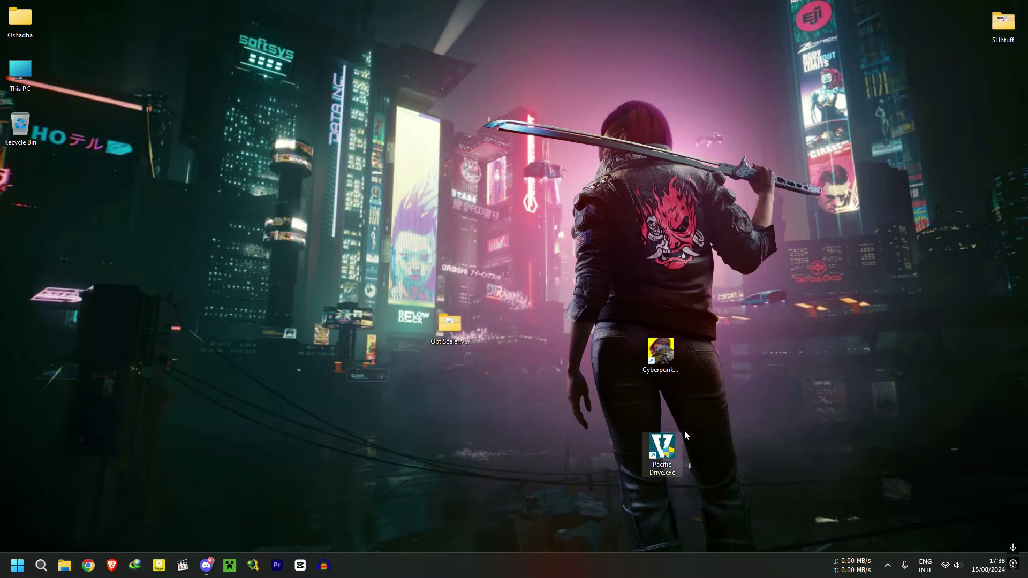
# Place Pacific Drive.exe under Cyberpunk, then inspect its Win64 folder and PenDriverPro-Win64-Shipping.exe
pyautogui.moveTo(684, 435); pyautogui.dragTo(675, 403)
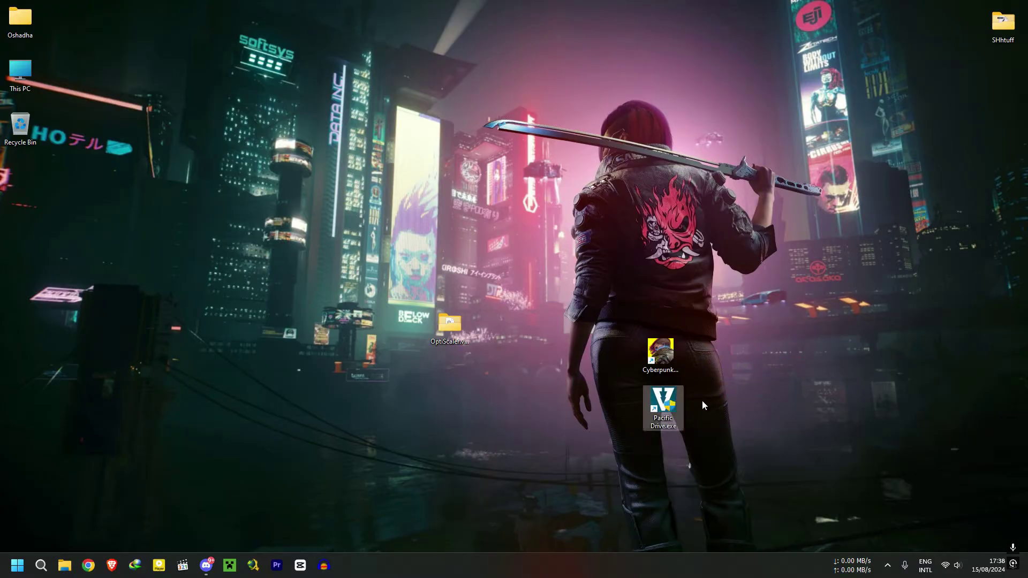
pyautogui.rightClick(675, 405)
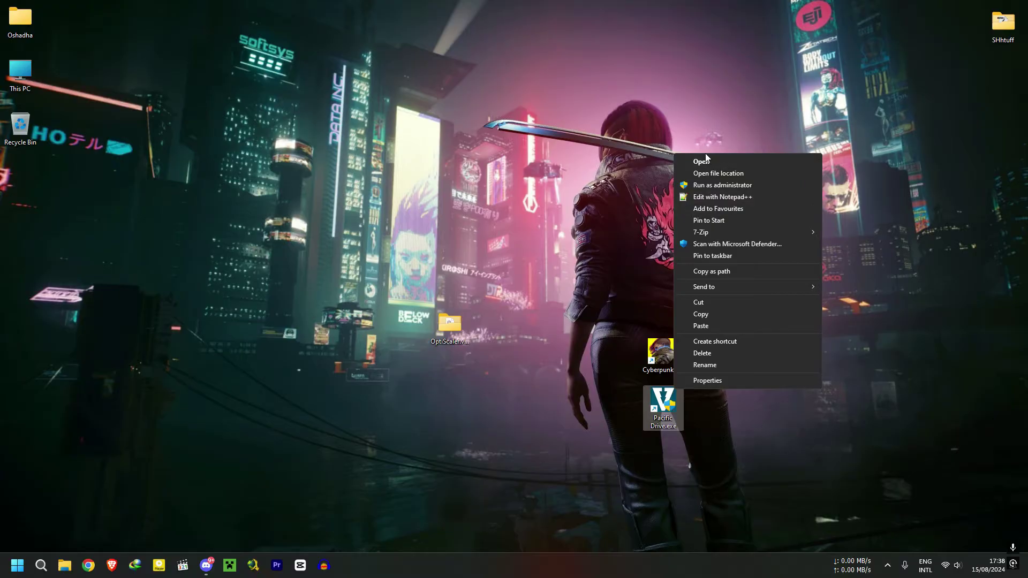
pyautogui.click(729, 173)
pyautogui.click(342, 396)
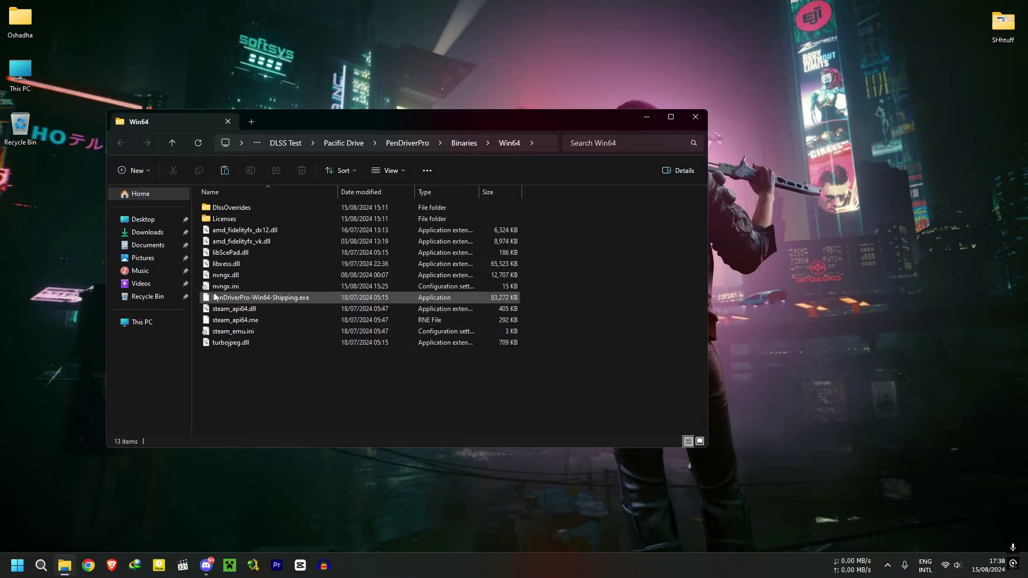
pyautogui.click(256, 300)
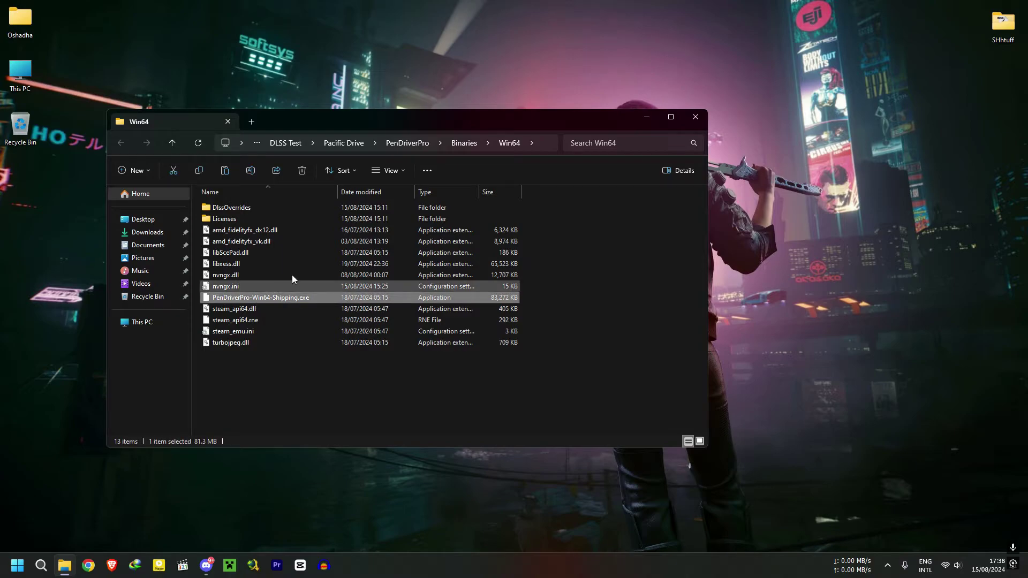
pyautogui.click(695, 117)
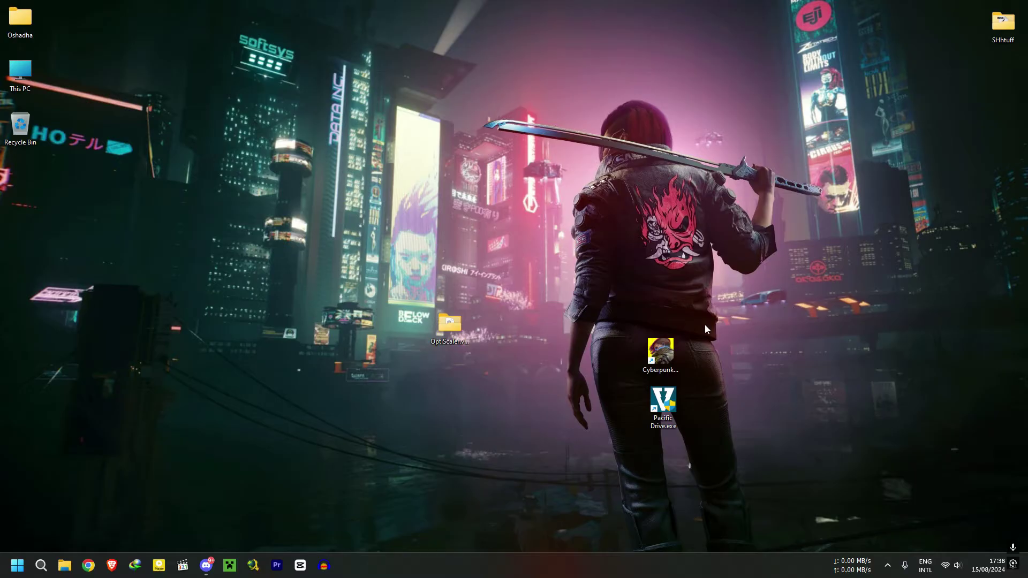
# Open Cyberpunk 2077's bin\x64 install folder in a window on the right
pyautogui.moveTo(436, 361); pyautogui.dragTo(398, 407)
pyautogui.rightClick(671, 347)
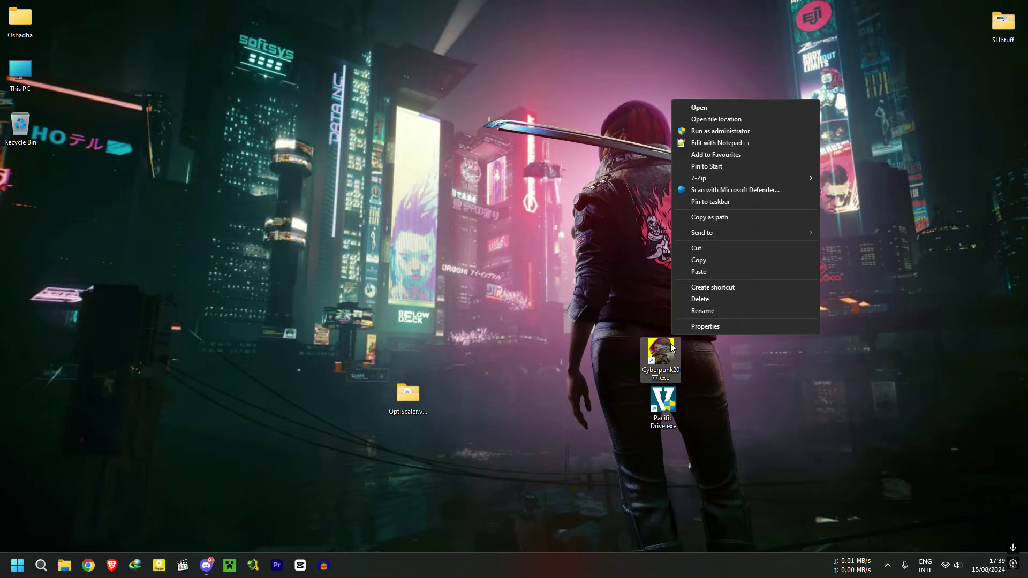
pyautogui.click(712, 119)
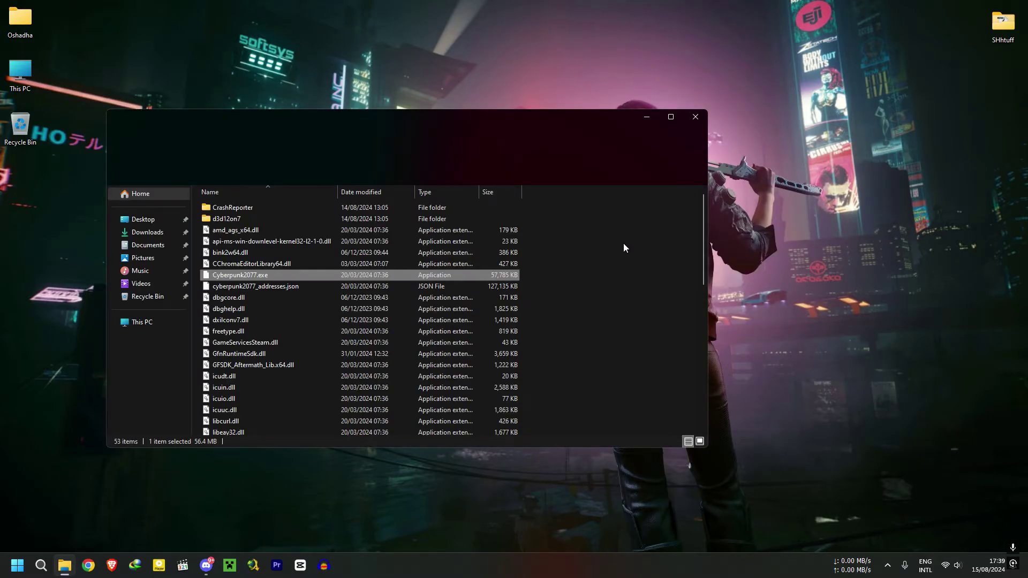
pyautogui.moveTo(404, 123); pyautogui.dragTo(734, 115)
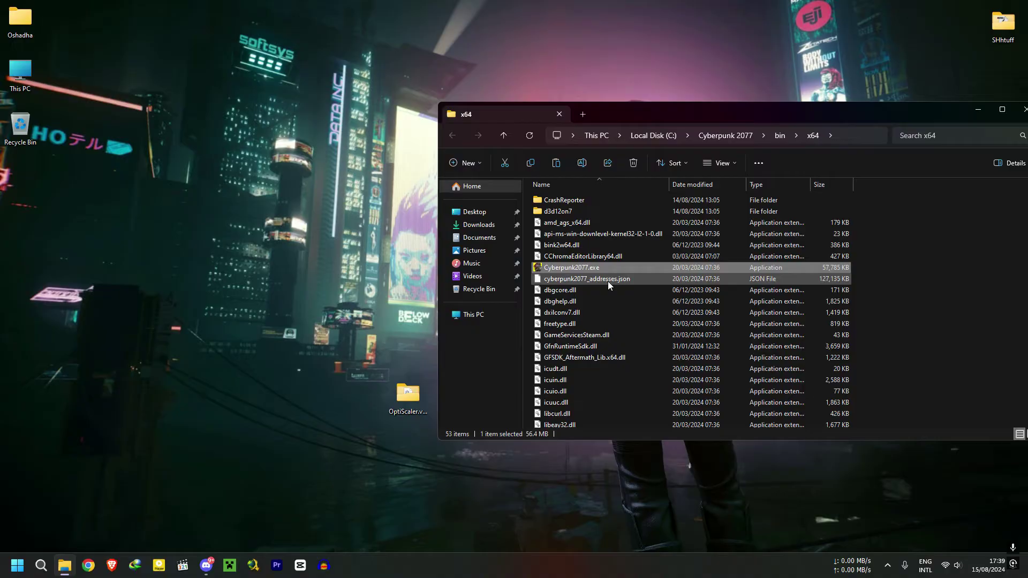
# Copy all seven OptiScaler.v0.6.6-final files into x64, replacing libxess.dll
pyautogui.doubleClick(403, 389)
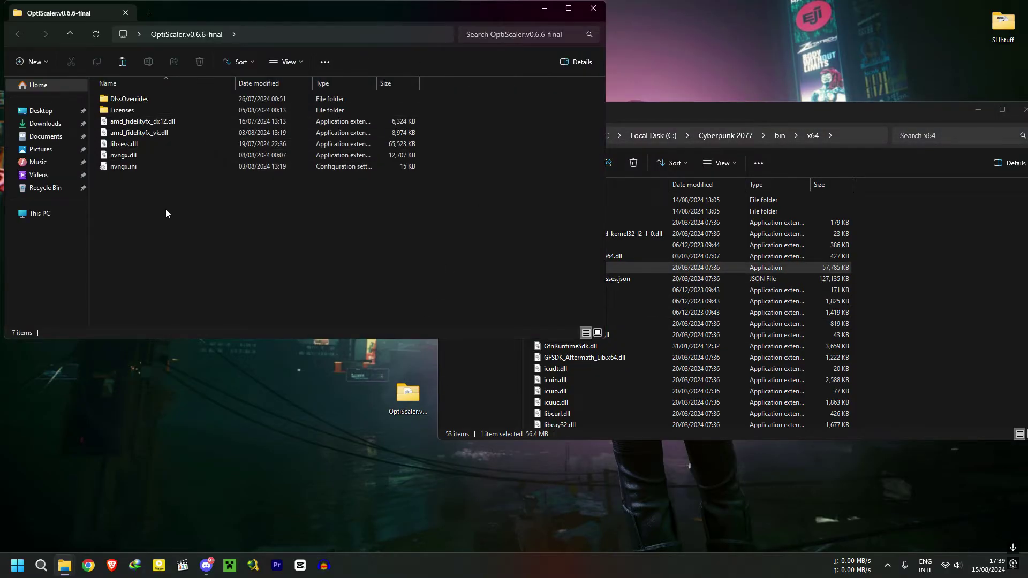
pyautogui.moveTo(165, 213); pyautogui.dragTo(922, 322)
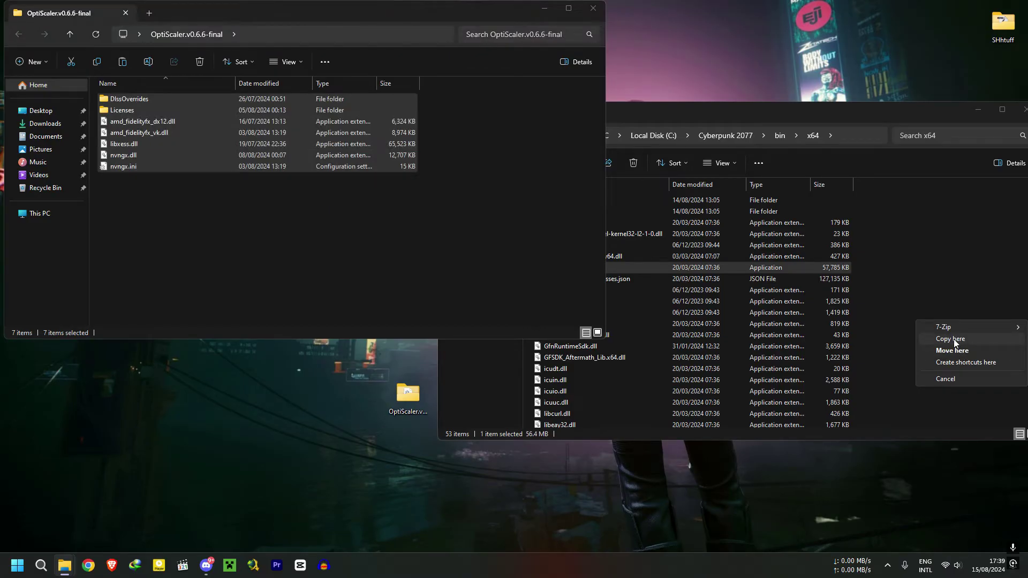
pyautogui.click(950, 339)
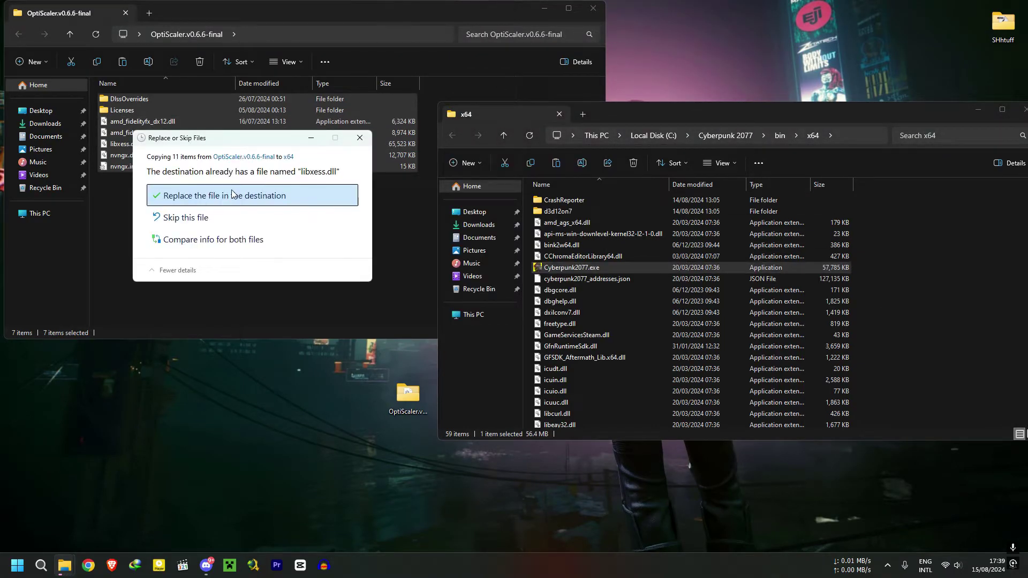
pyautogui.click(231, 196)
pyautogui.click(593, 8)
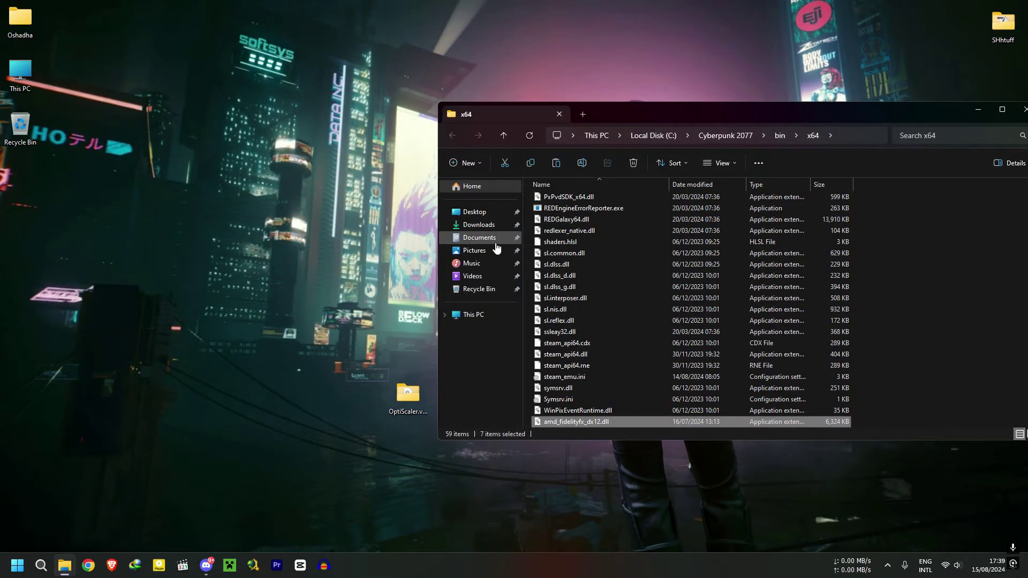
# Merge DlssOverrides\EnableSignatureOverride.reg into the registry, approving the UAC and Registry Editor prompts
pyautogui.scroll(-3, 573, 412)
pyautogui.doubleClick(574, 412)
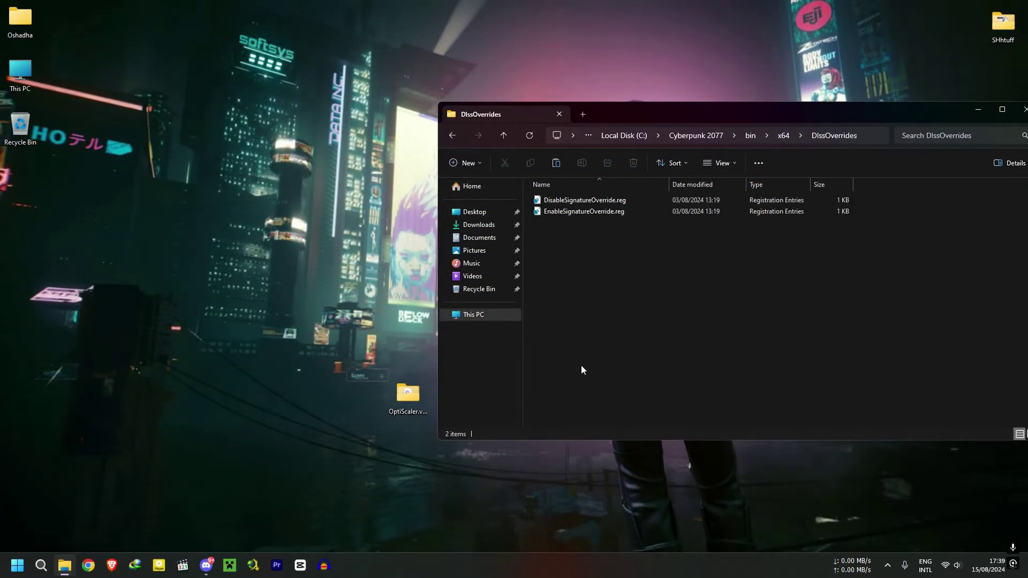
pyautogui.doubleClick(584, 213)
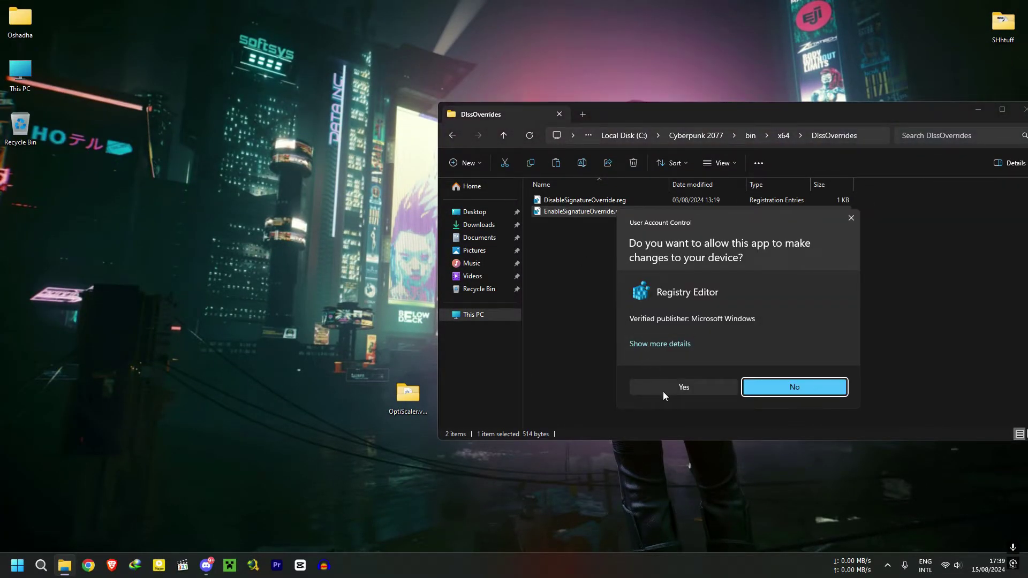
pyautogui.click(663, 390)
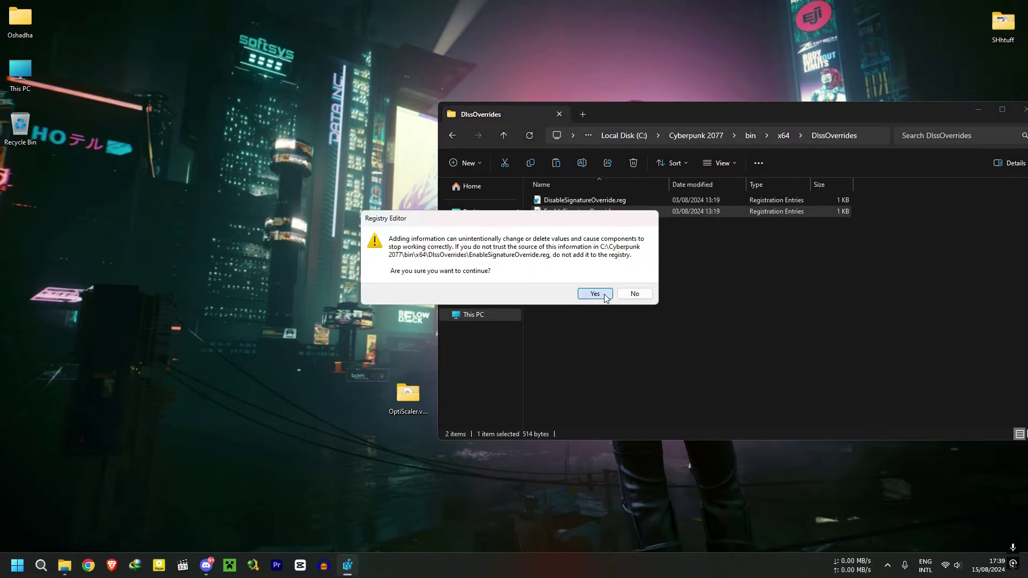
pyautogui.click(595, 294)
pyautogui.click(633, 289)
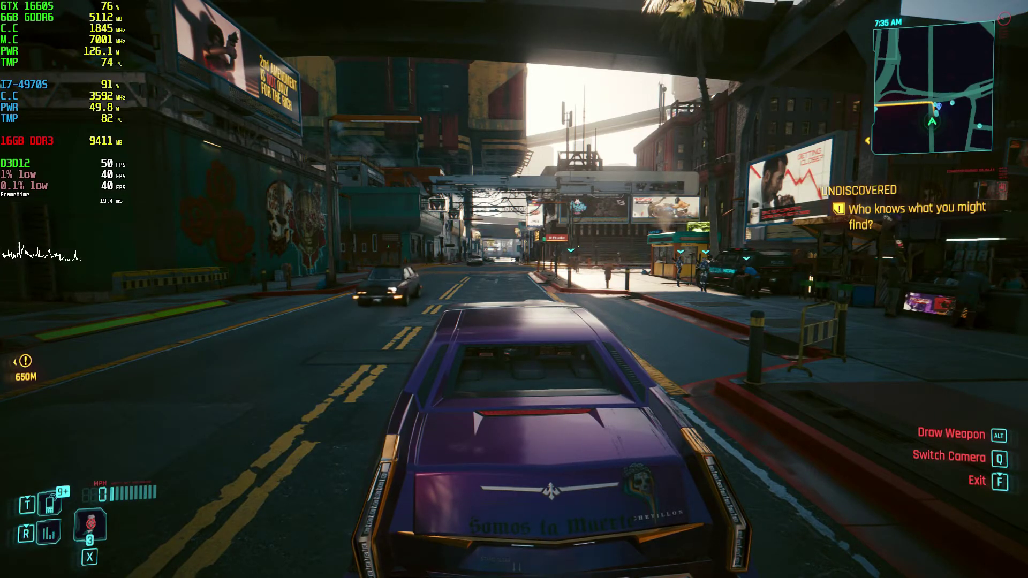
# In the Graphics settings, switch Resolution Scaling from Intel XeSS 1.2 to DLSS Super Resolution
pyautogui.press('Escape')
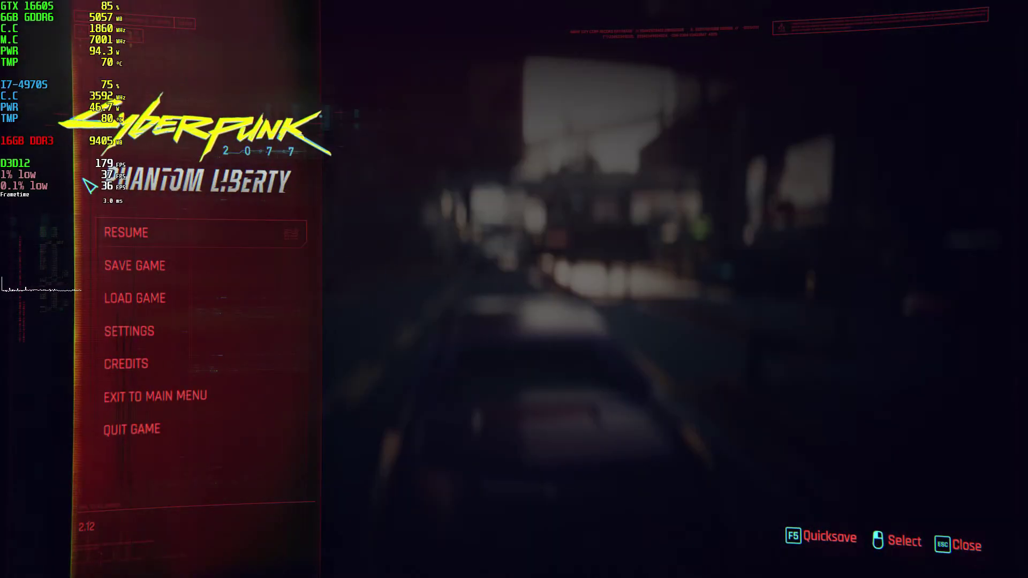
pyautogui.click(160, 337)
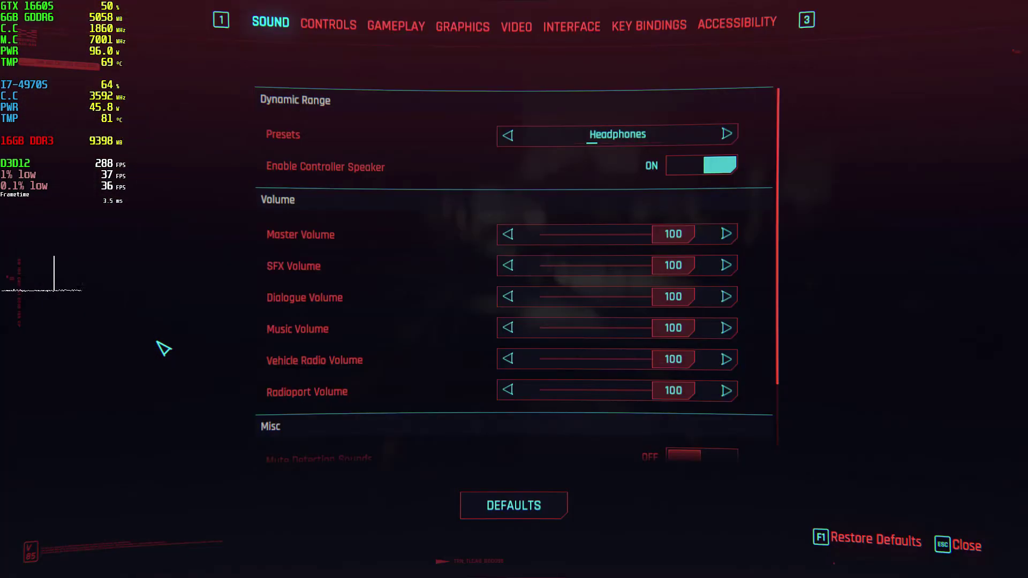
pyautogui.click(484, 35)
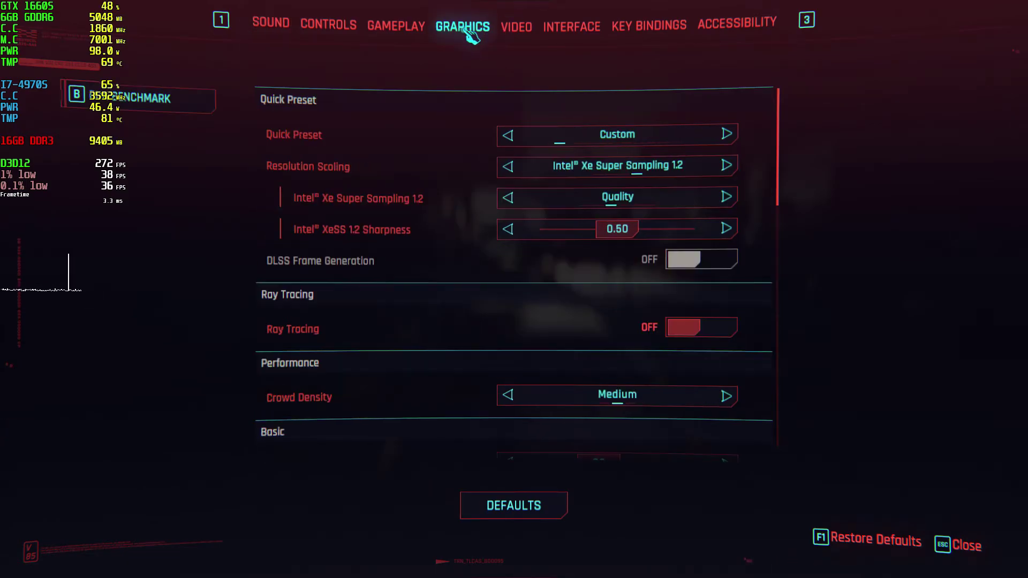
pyautogui.click(522, 168)
pyautogui.click(523, 167)
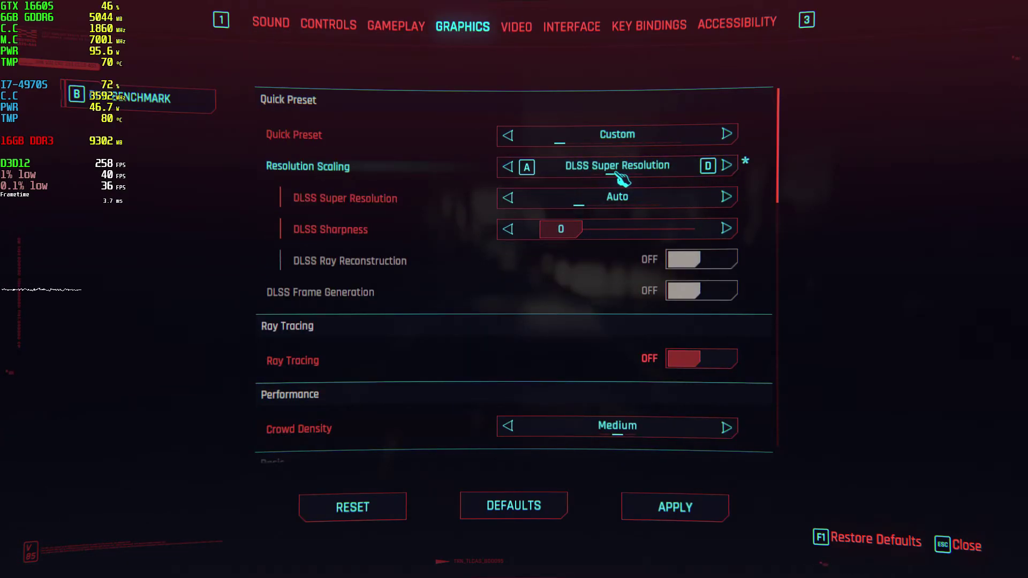
# Set DLSS mode to Quality and sharpness to 0.50, then apply
pyautogui.click(728, 197)
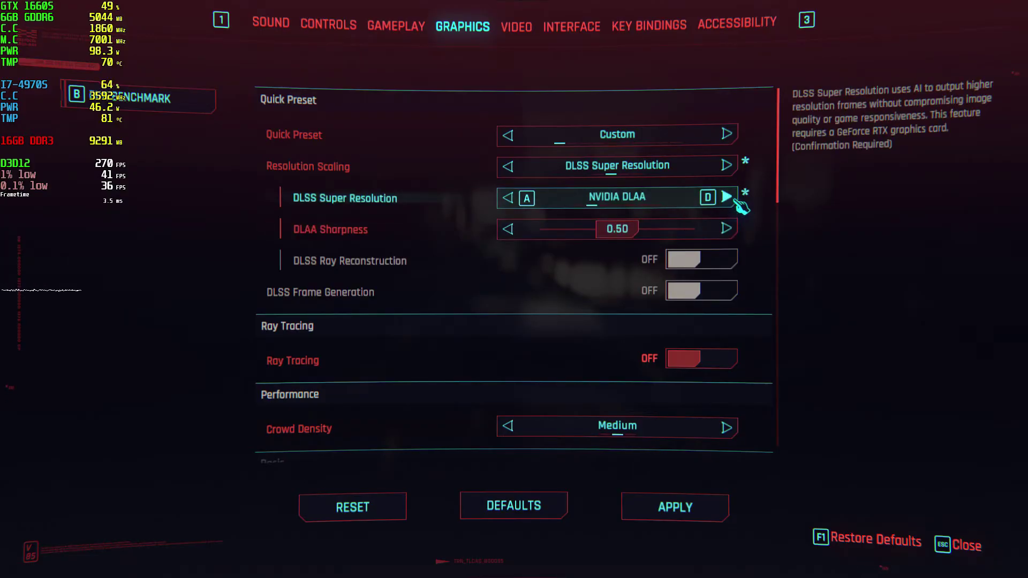
pyautogui.click(727, 198)
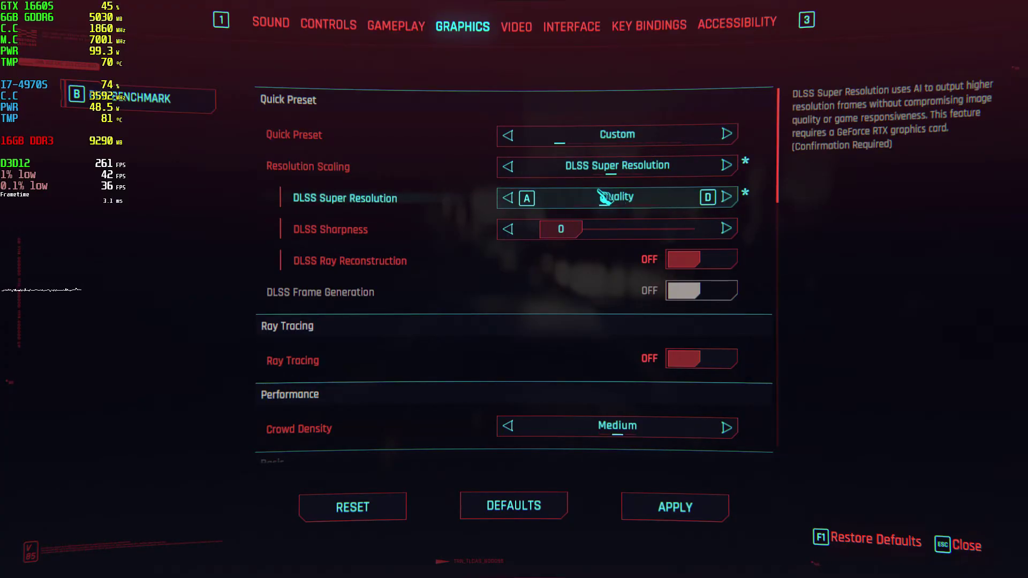
pyautogui.press('a')
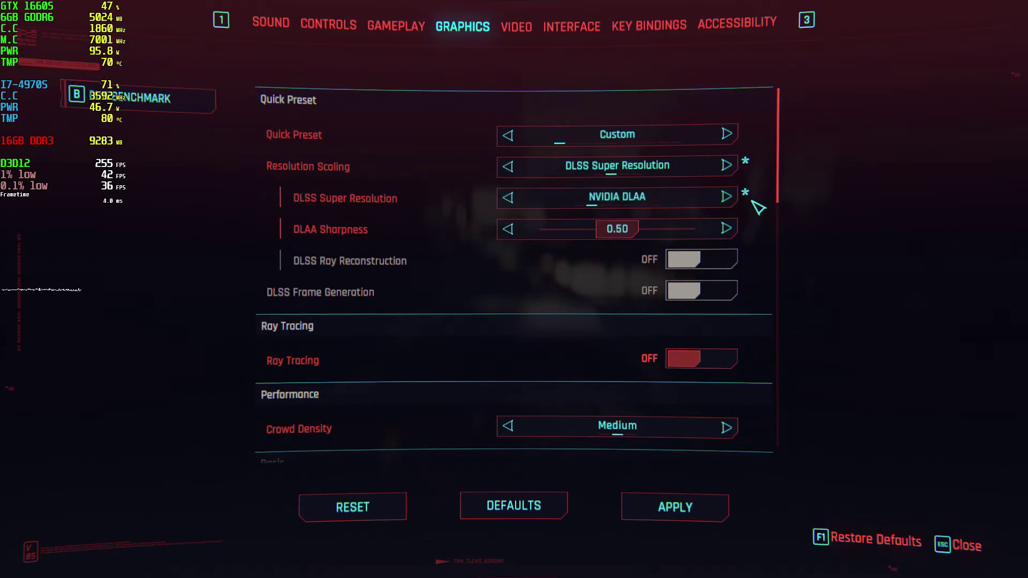
pyautogui.click(727, 198)
pyautogui.moveTo(573, 238); pyautogui.dragTo(620, 241)
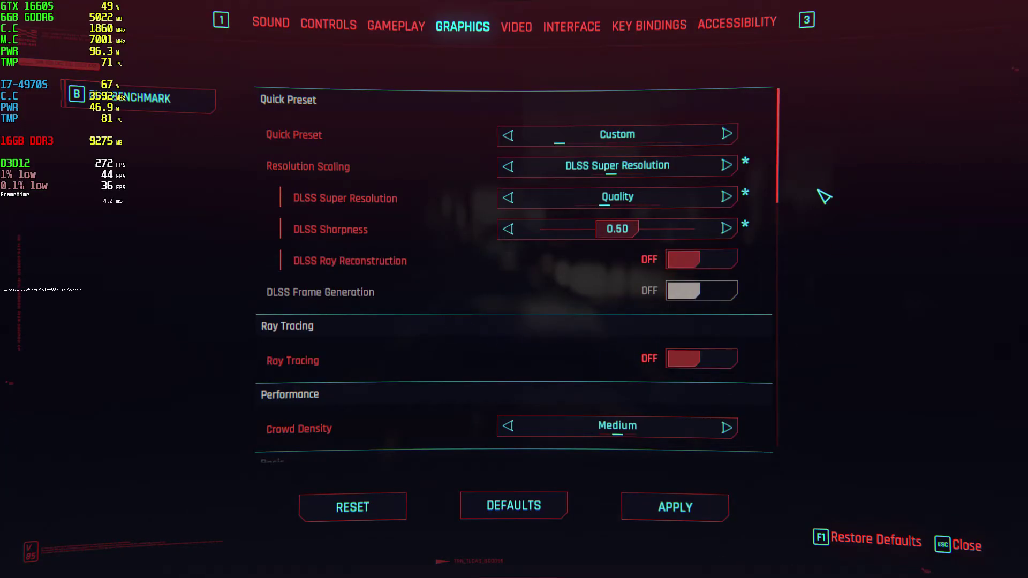
pyautogui.moveTo(786, 192); pyautogui.dragTo(787, 383)
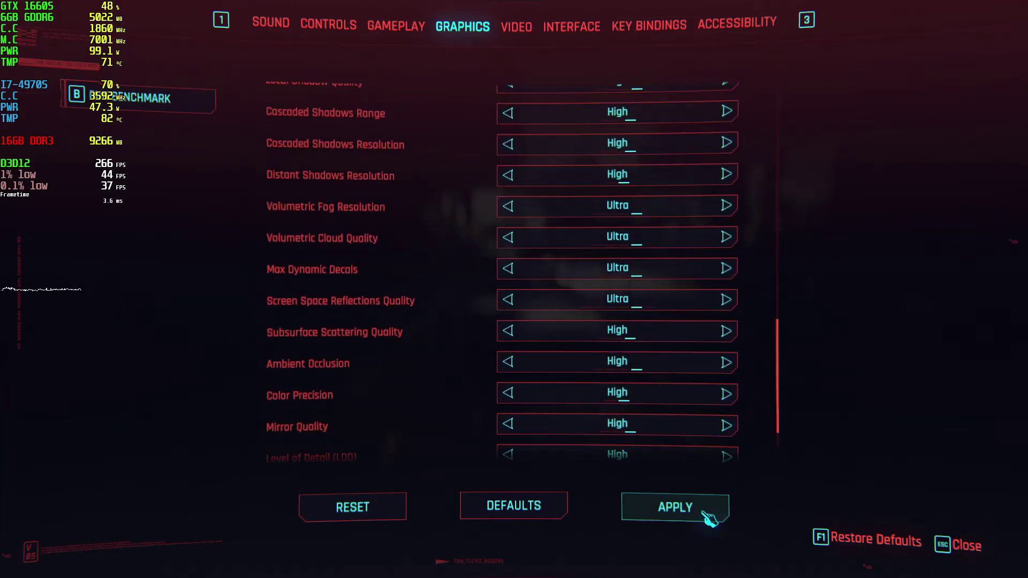
pyautogui.click(691, 515)
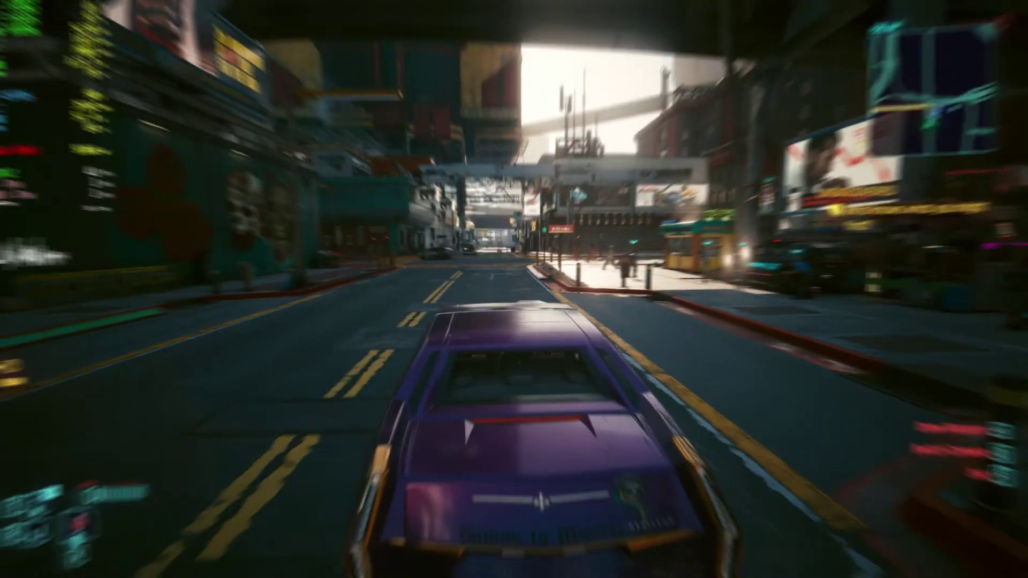
pyautogui.press('Insert')
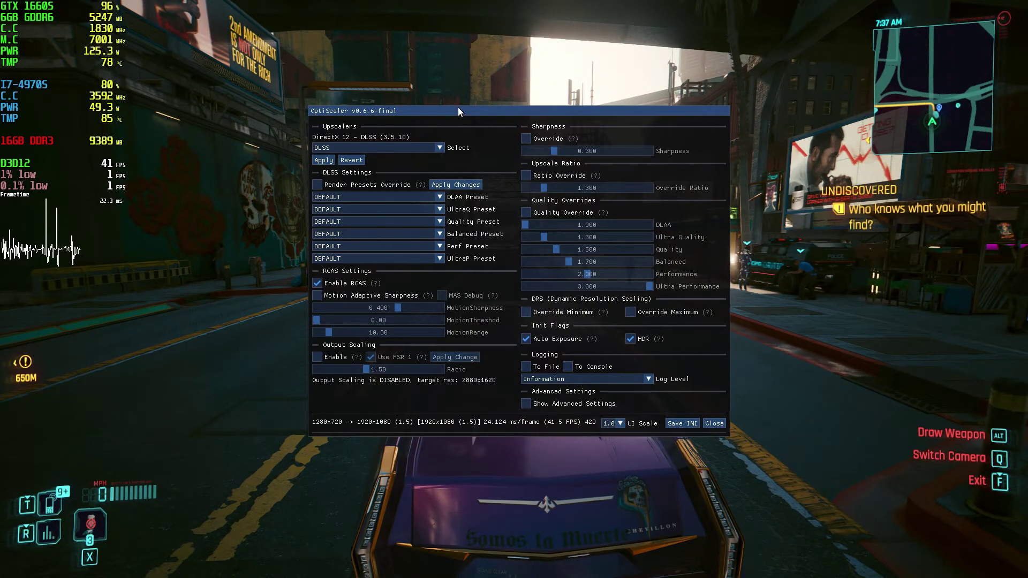
pyautogui.moveTo(458, 107); pyautogui.dragTo(607, 90)
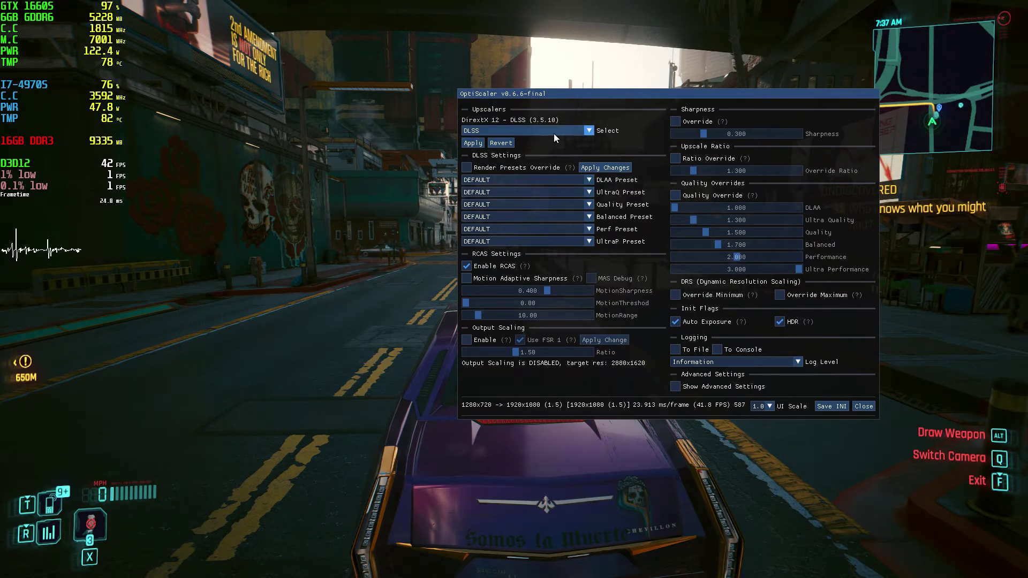
pyautogui.click(588, 130)
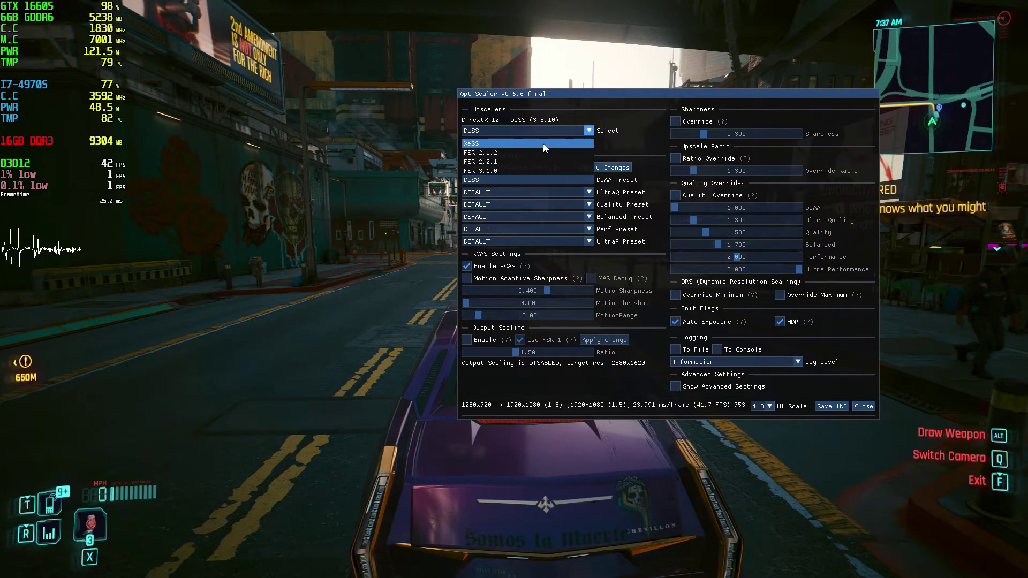
pyautogui.click(592, 129)
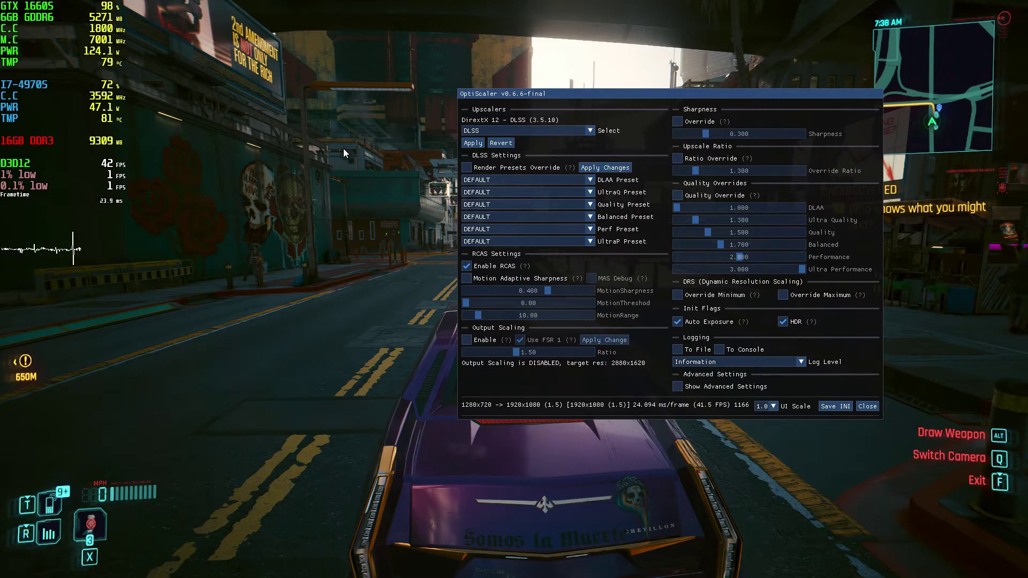
pyautogui.press('Insert')
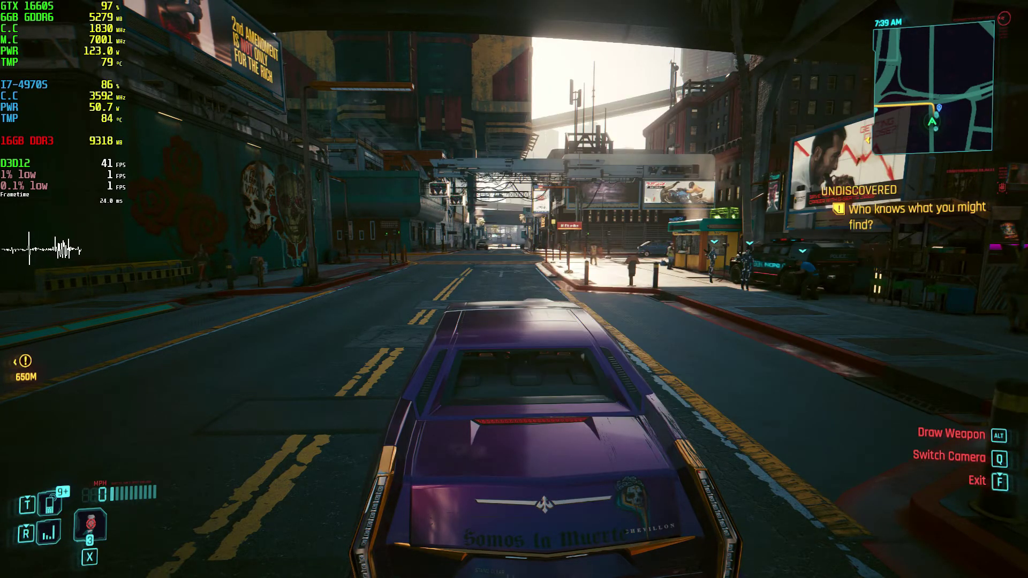
# Drive the car through several city streets and turns, then slow to a stop
pyautogui.press('w')
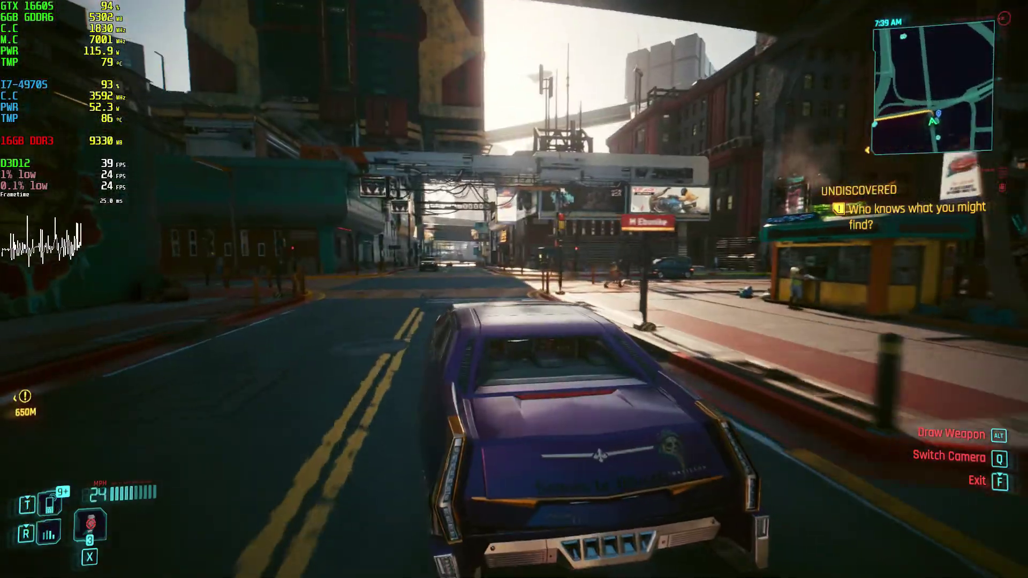
pyautogui.press('a')
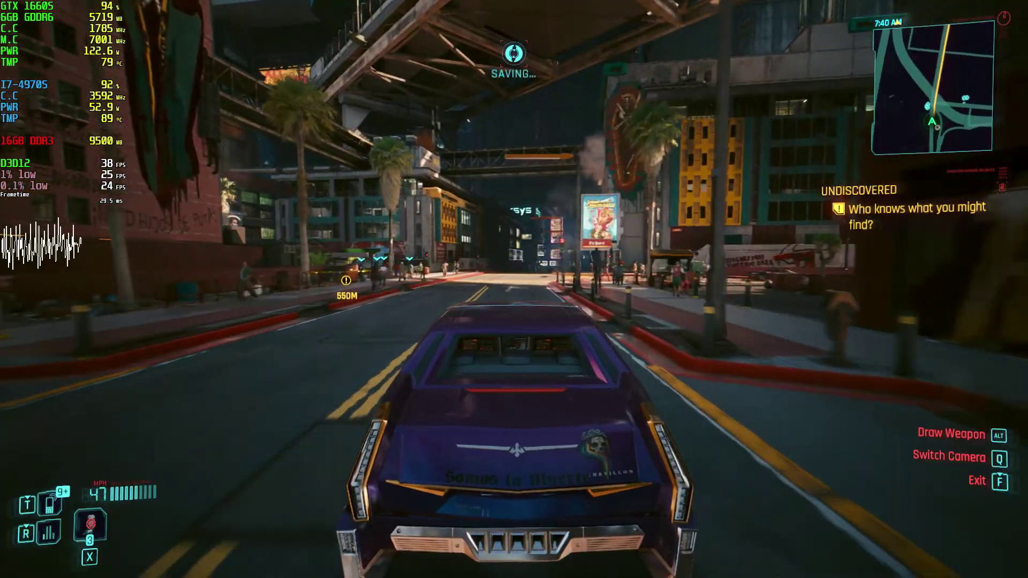
pyautogui.press('d')
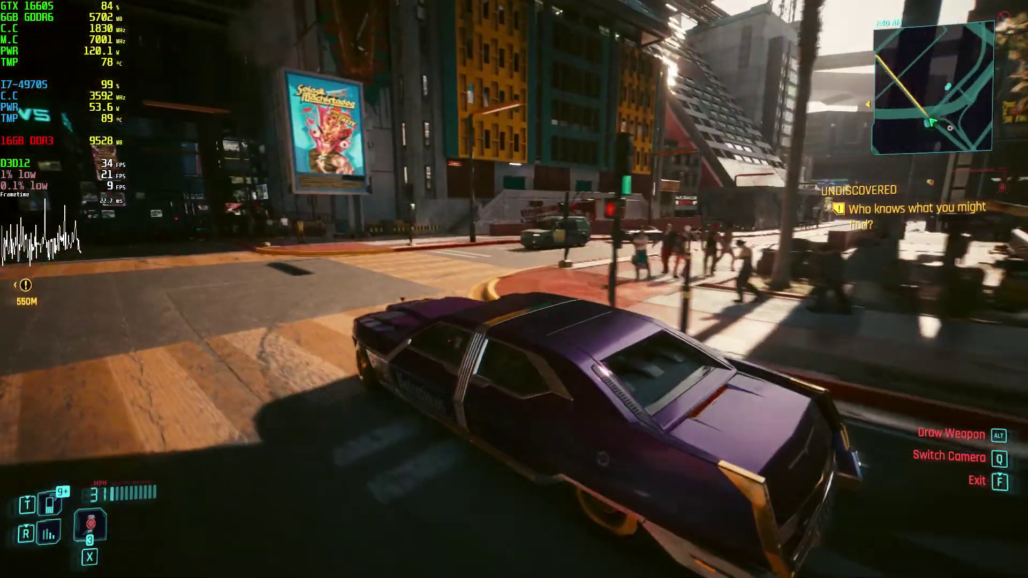
pyautogui.press('w')
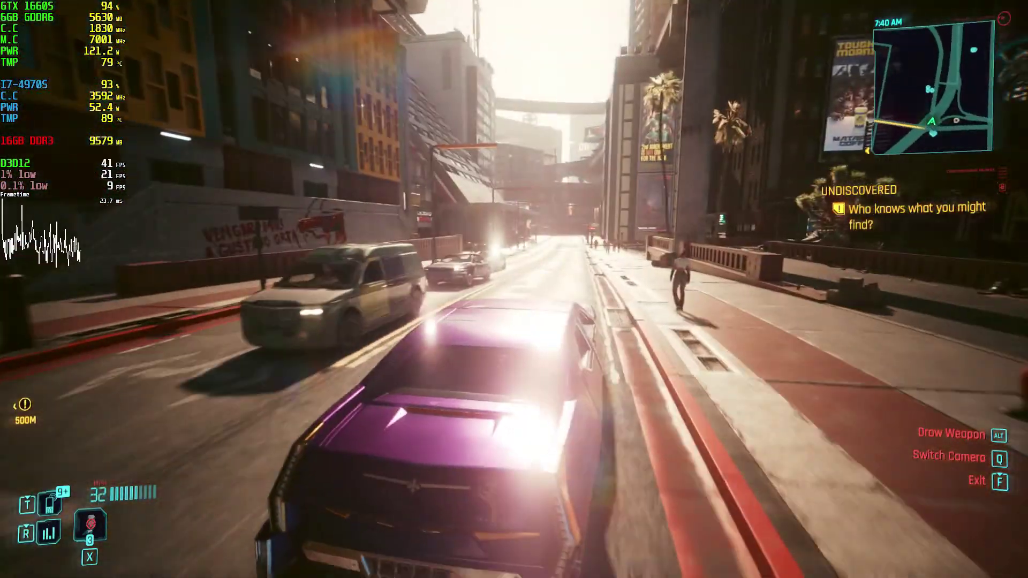
pyautogui.press('w')
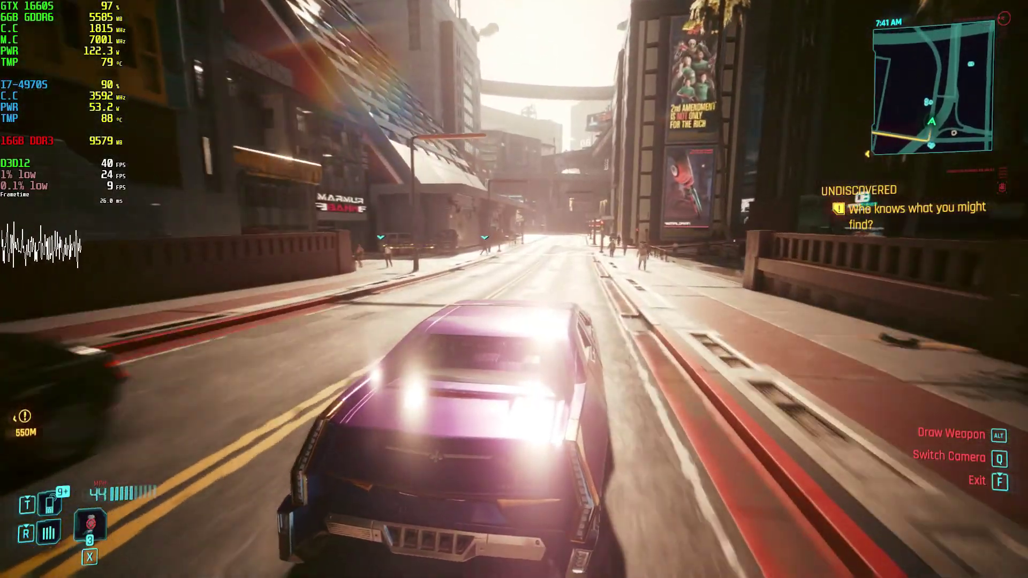
pyautogui.press('s')
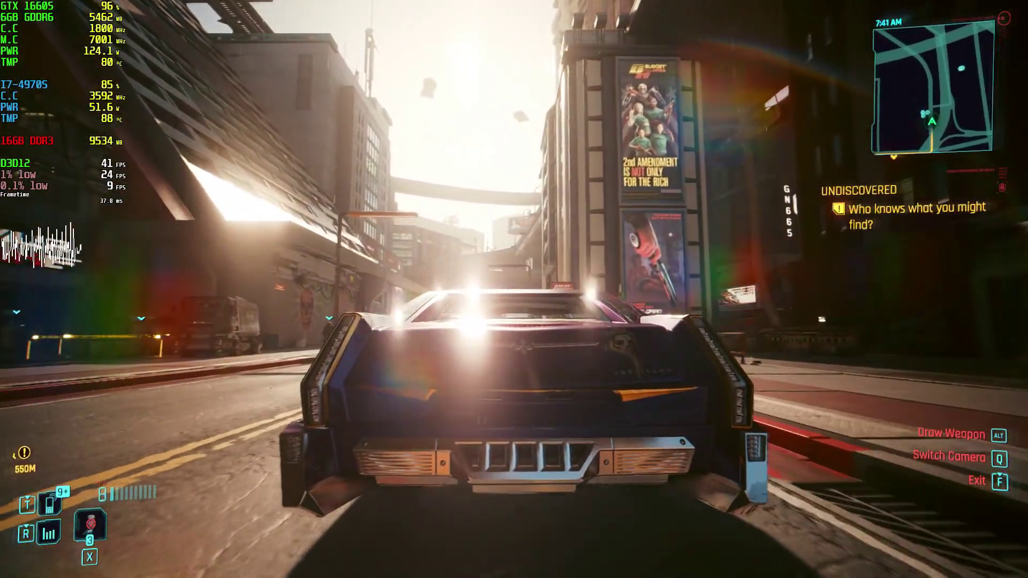
# Visit the game's settings from the pause menu, then resume driving down the street
pyautogui.press('Escape')
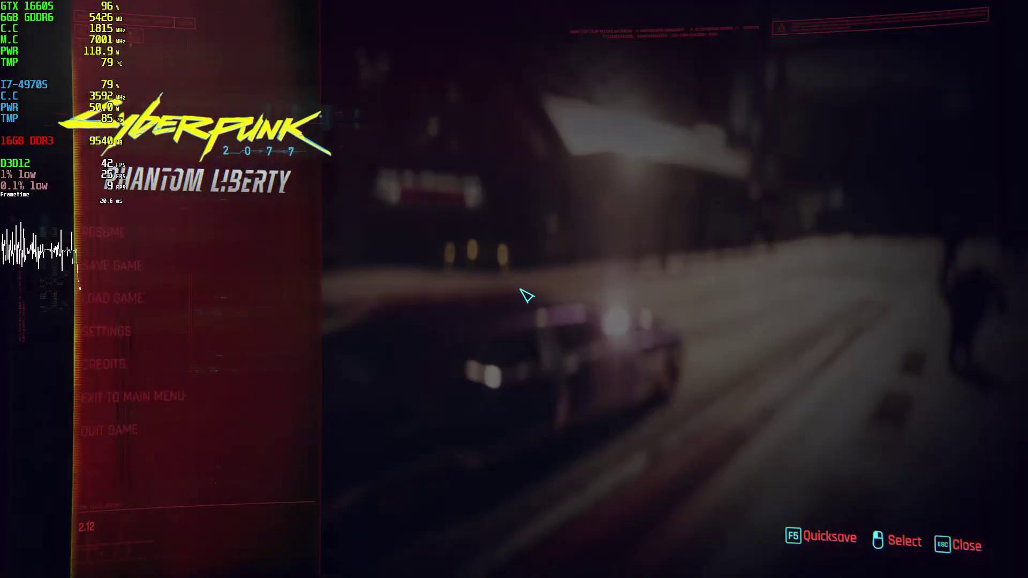
pyautogui.click(215, 338)
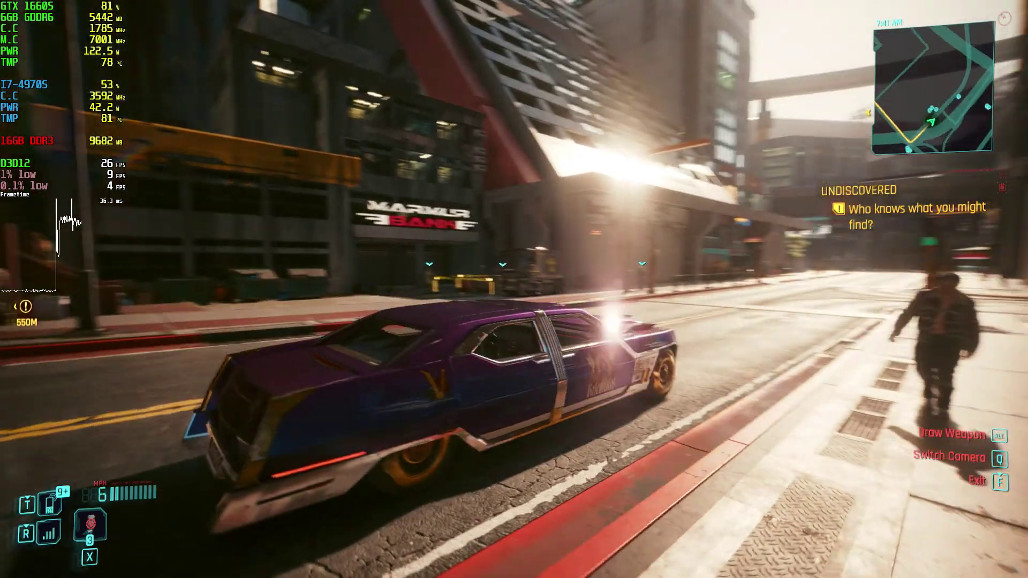
pyautogui.press('w')
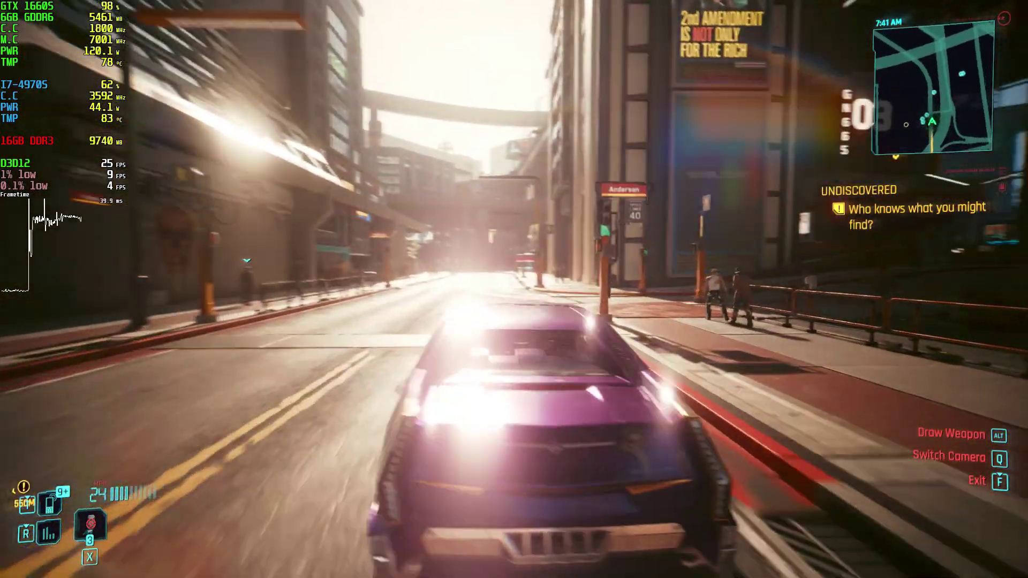
pyautogui.press('w')
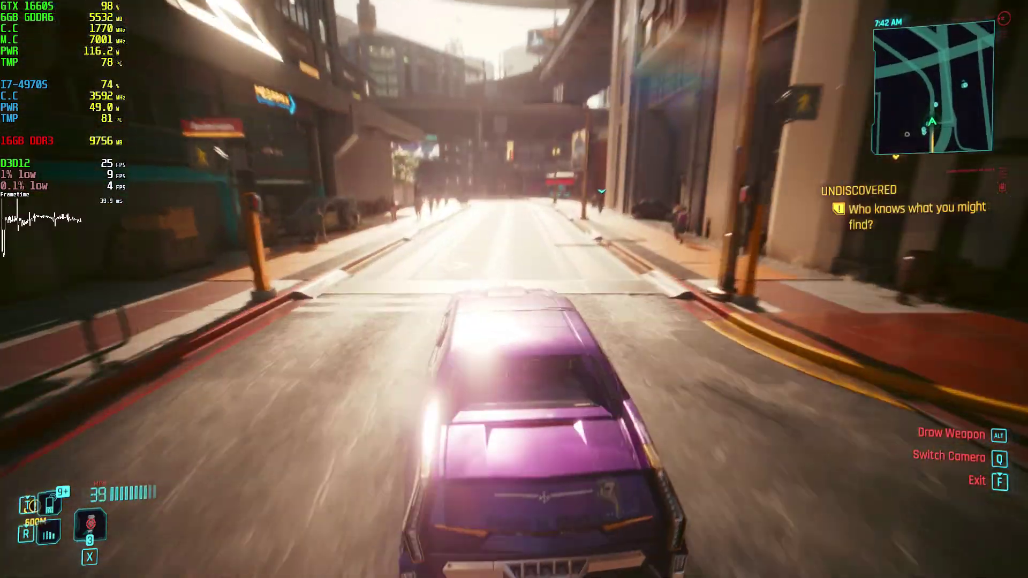
pyautogui.press('w')
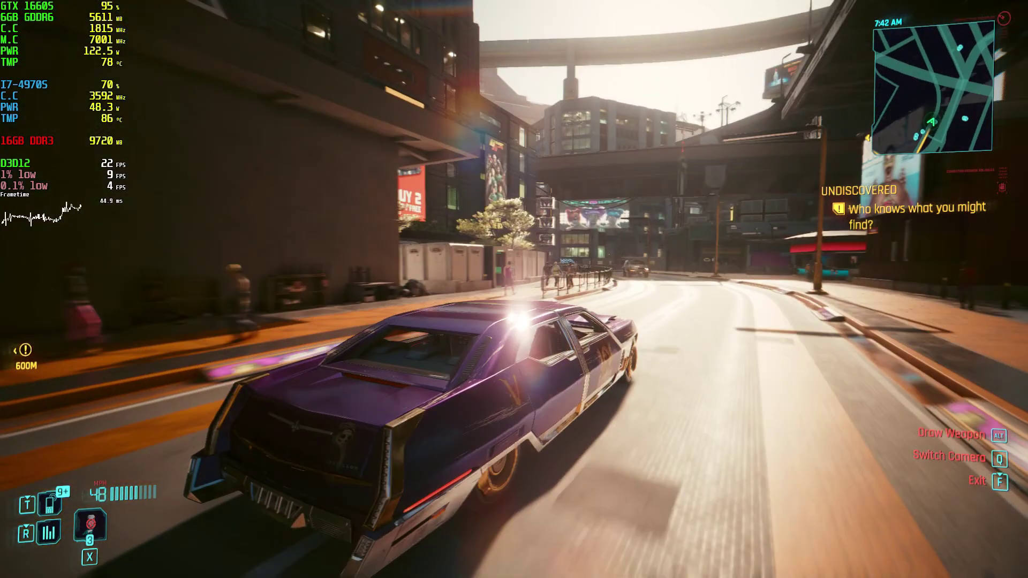
pyautogui.press('a')
pyautogui.press('s')
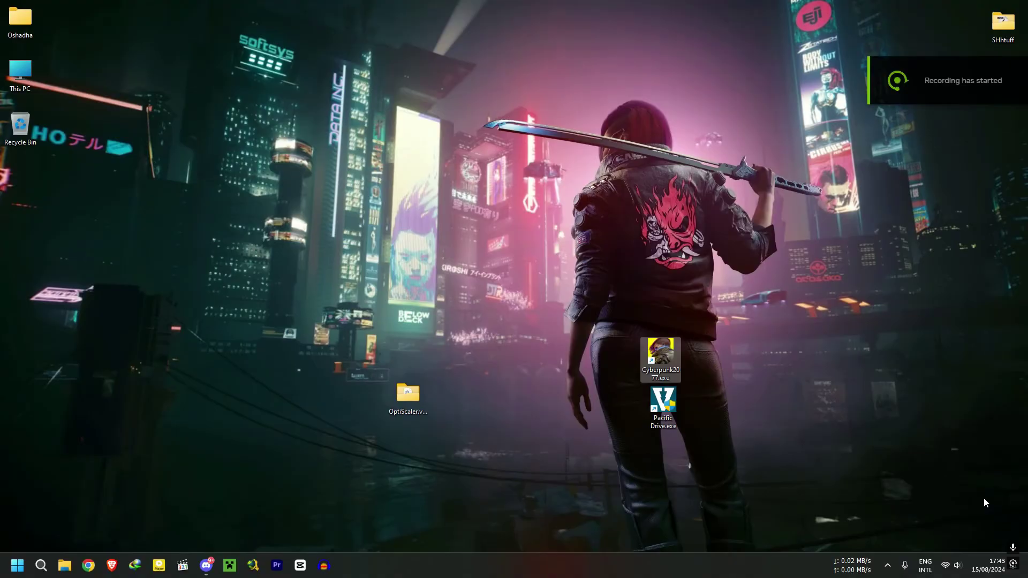
# Launch Pacific Drive with admin permission and open its Win64 install folder
pyautogui.doubleClick(663, 416)
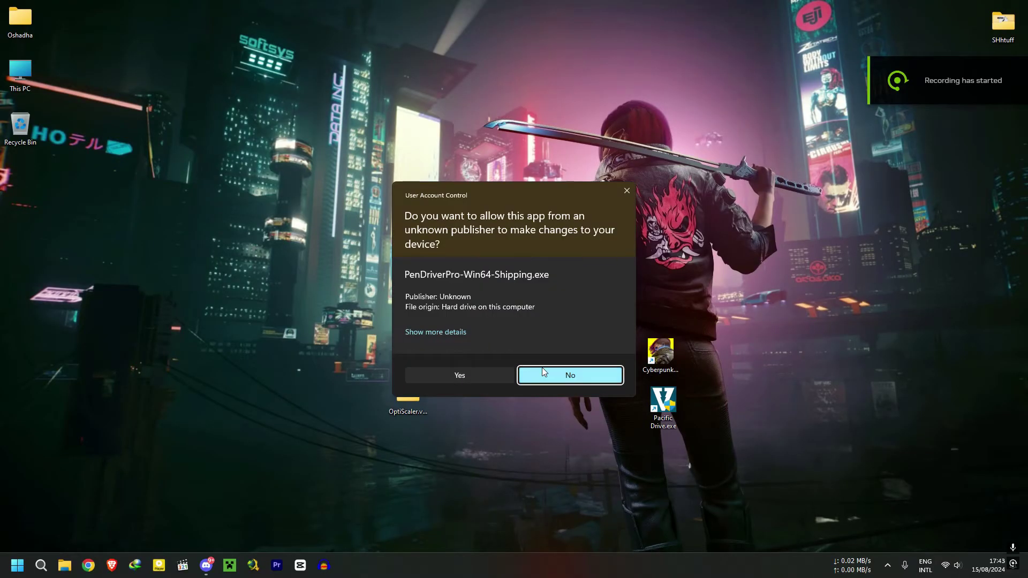
pyautogui.click(592, 376)
pyautogui.rightClick(671, 415)
pyautogui.click(685, 182)
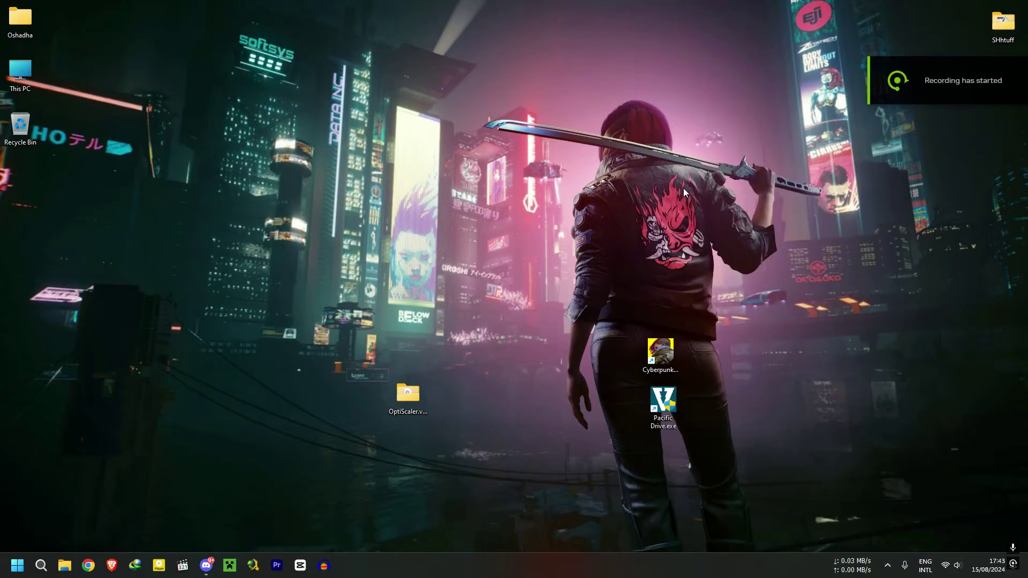
# Copy all seven OptiScaler.v0.6.6-final files into Win64, replacing the existing ones
pyautogui.doubleClick(411, 396)
pyautogui.moveTo(568, 306); pyautogui.dragTo(565, 193)
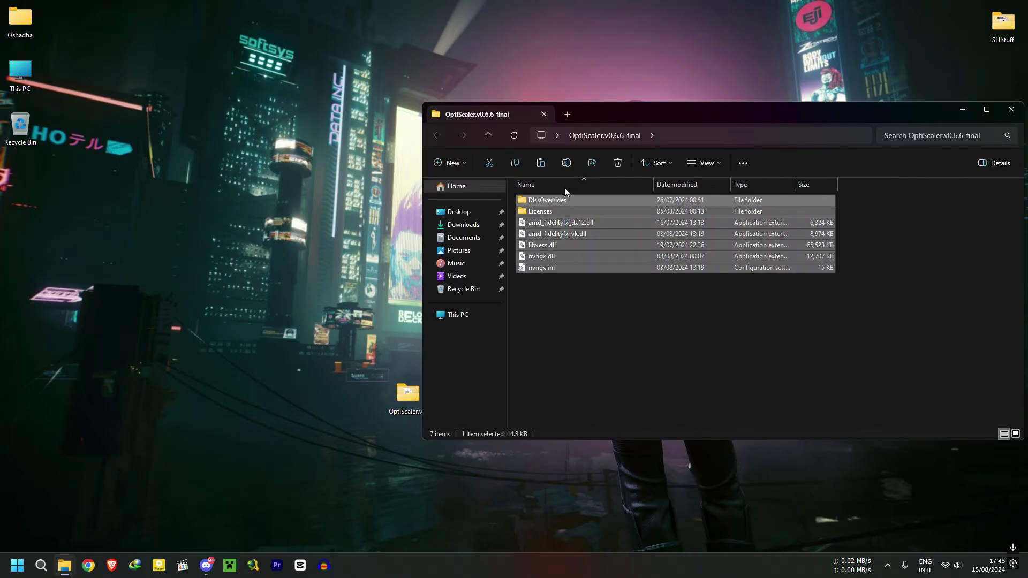
pyautogui.moveTo(613, 116); pyautogui.dragTo(901, 218)
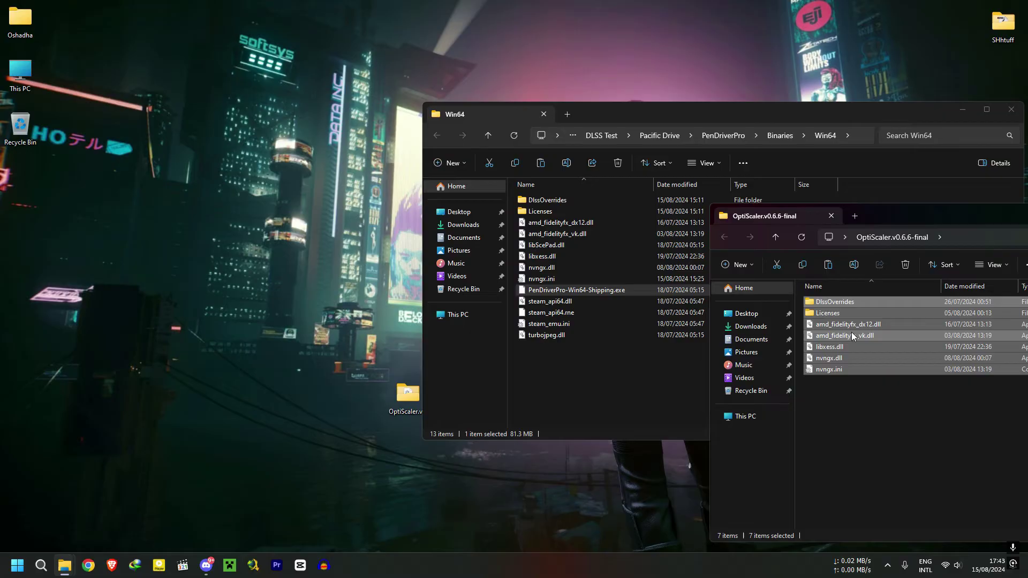
pyautogui.moveTo(852, 336); pyautogui.dragTo(633, 364)
pyautogui.click(525, 197)
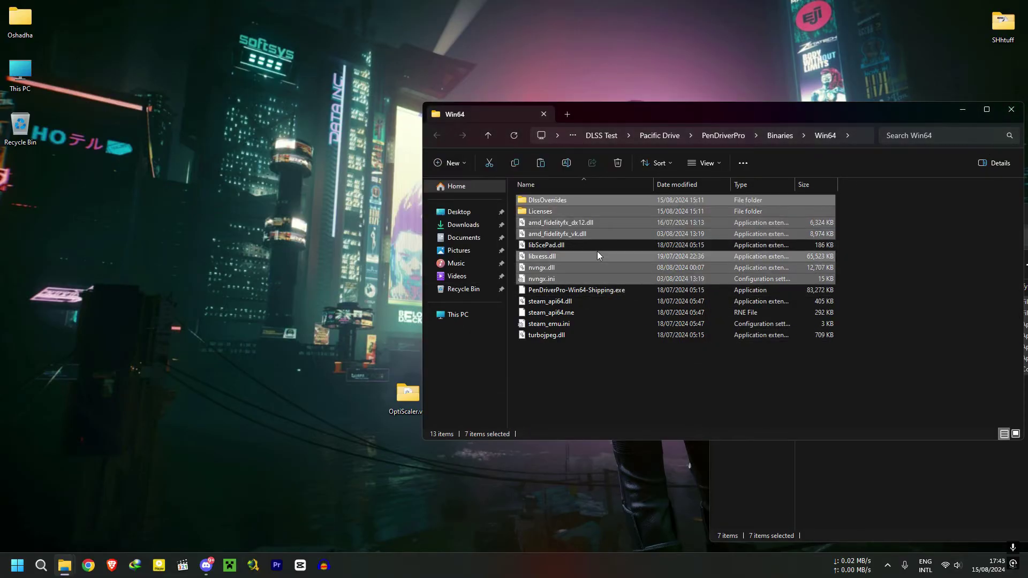
pyautogui.click(597, 278)
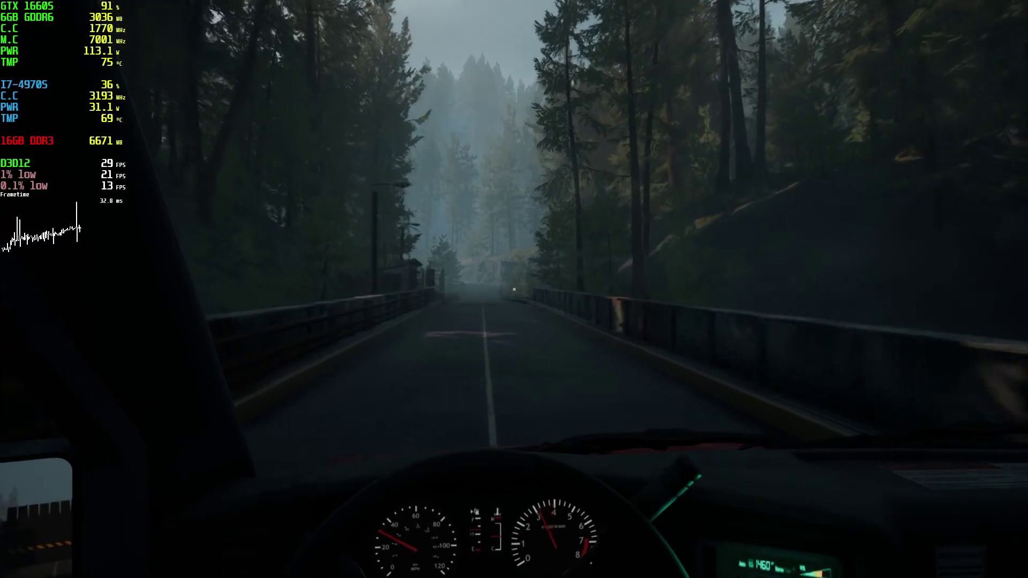
# In Video settings, keep DLSS on Quality and raise DLSS sharpening to 0.3
pyautogui.press('Escape')
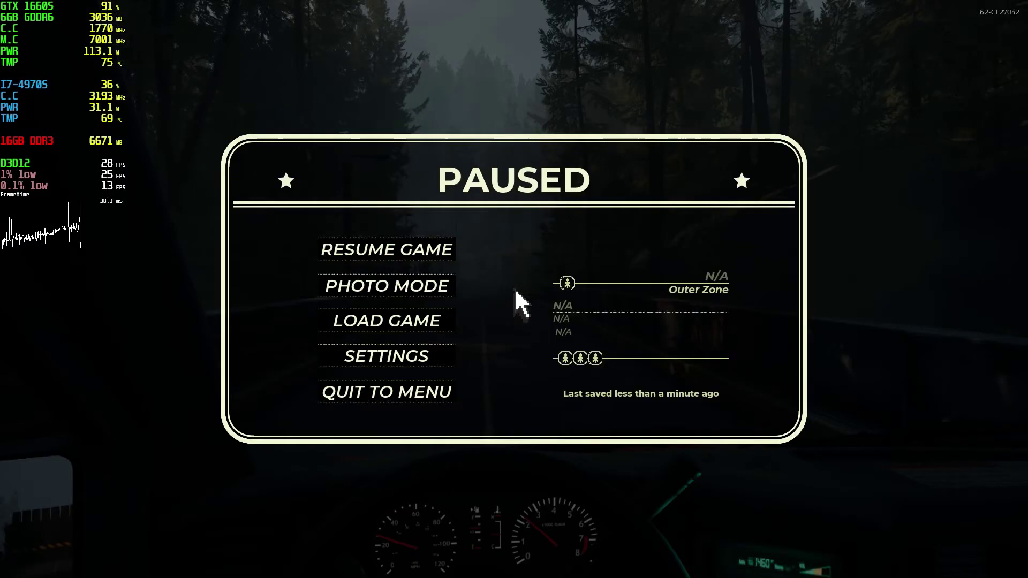
pyautogui.click(426, 356)
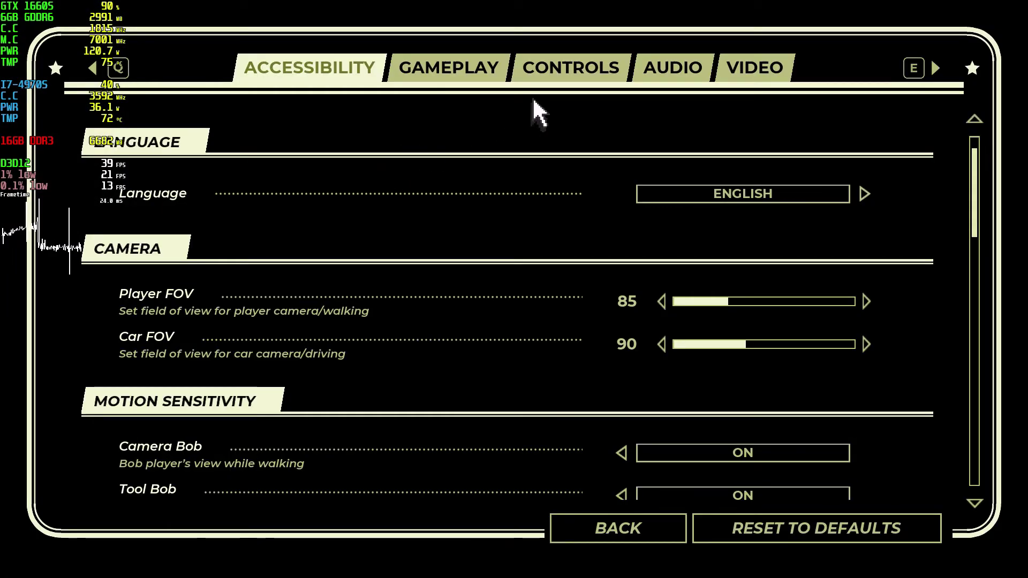
pyautogui.click(755, 69)
pyautogui.scroll(-3, 523, 374)
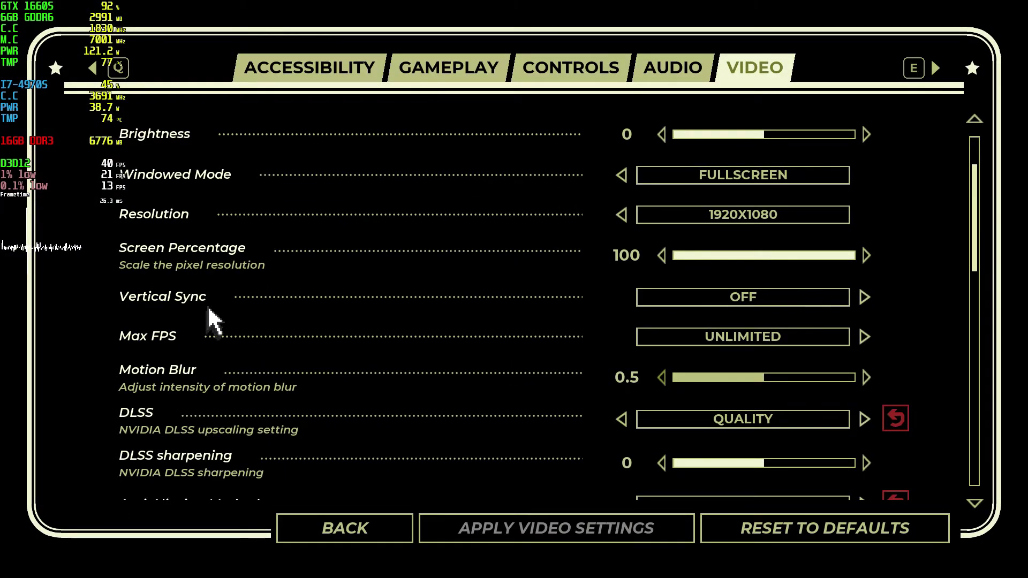
pyautogui.scroll(-2, 310, 361)
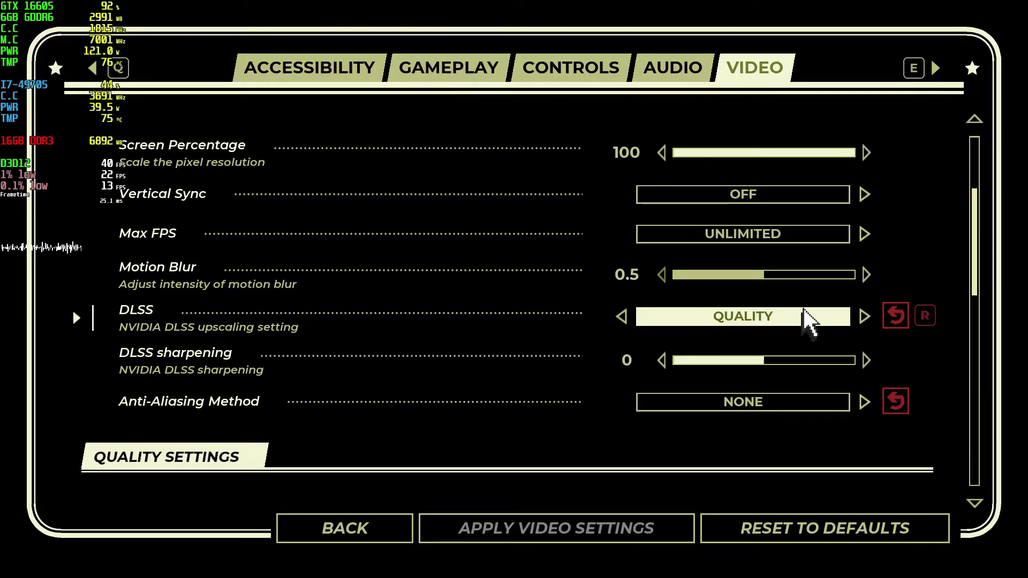
pyautogui.click(864, 317)
pyautogui.click(621, 317)
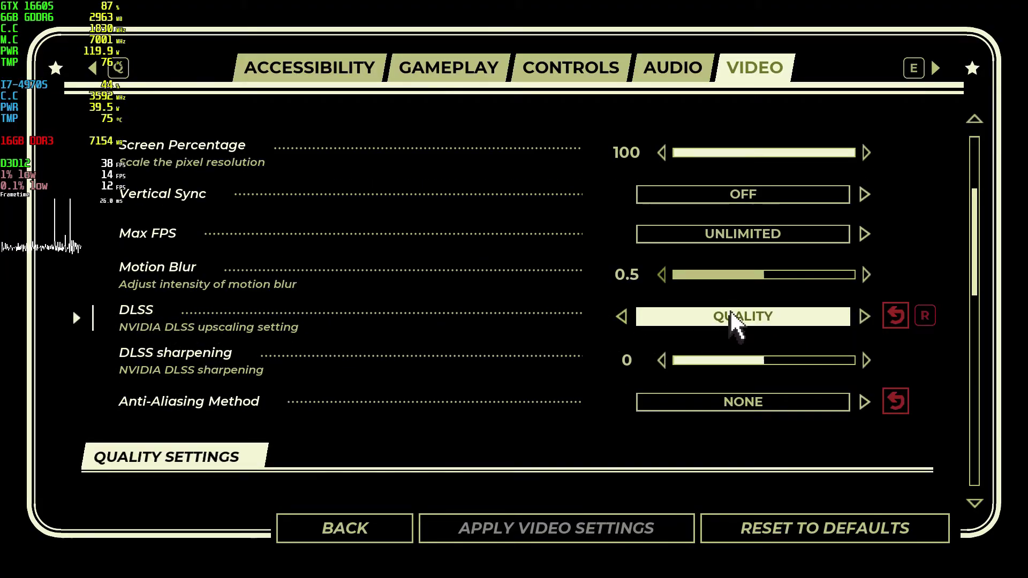
pyautogui.moveTo(761, 360); pyautogui.dragTo(791, 369)
pyautogui.scroll(-1, 551, 390)
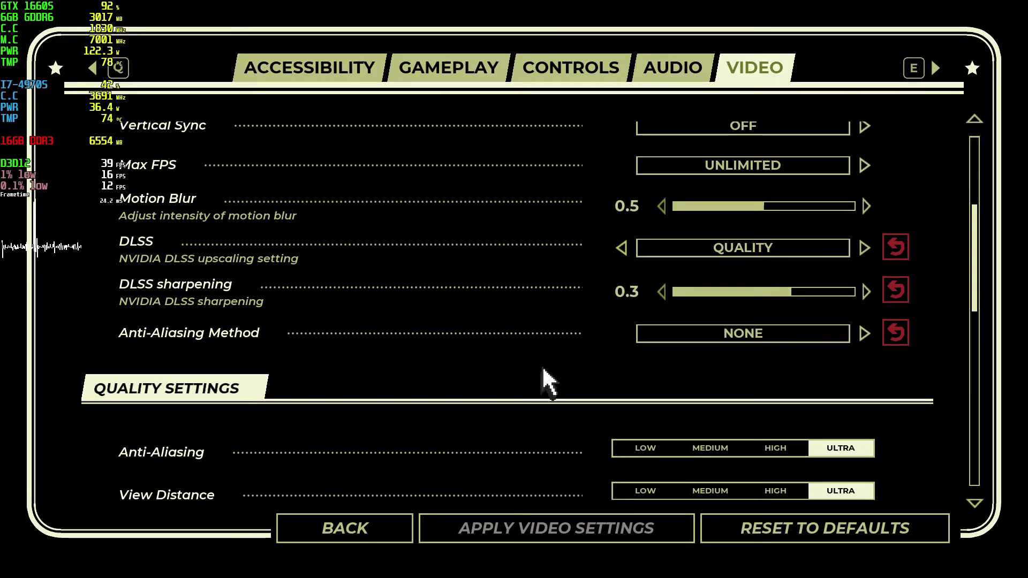
pyautogui.scroll(-1, 952, 379)
pyautogui.moveTo(979, 332); pyautogui.dragTo(983, 468)
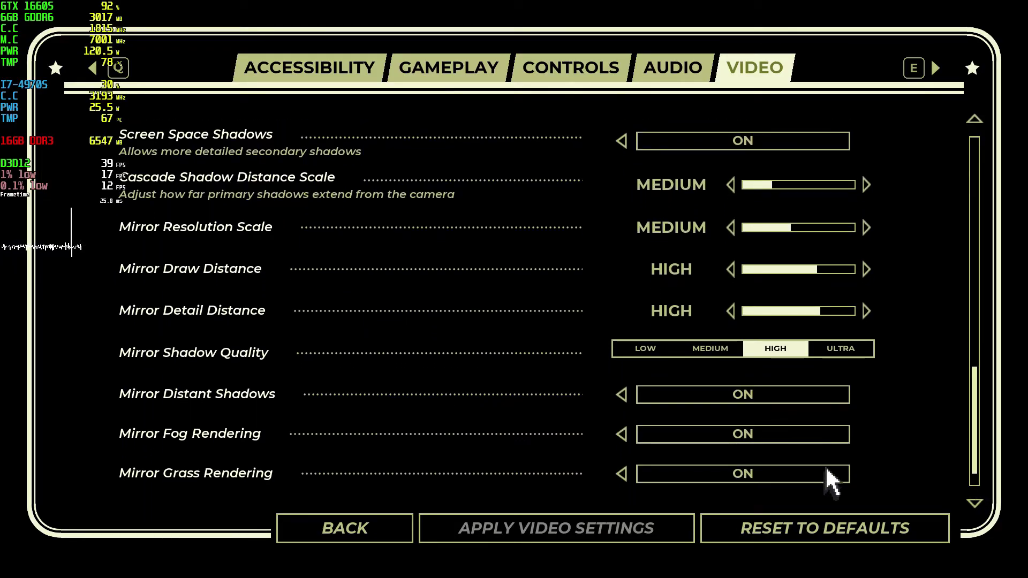
# Resume the game and drive forward along the bridge
pyautogui.click(358, 532)
pyautogui.click(408, 248)
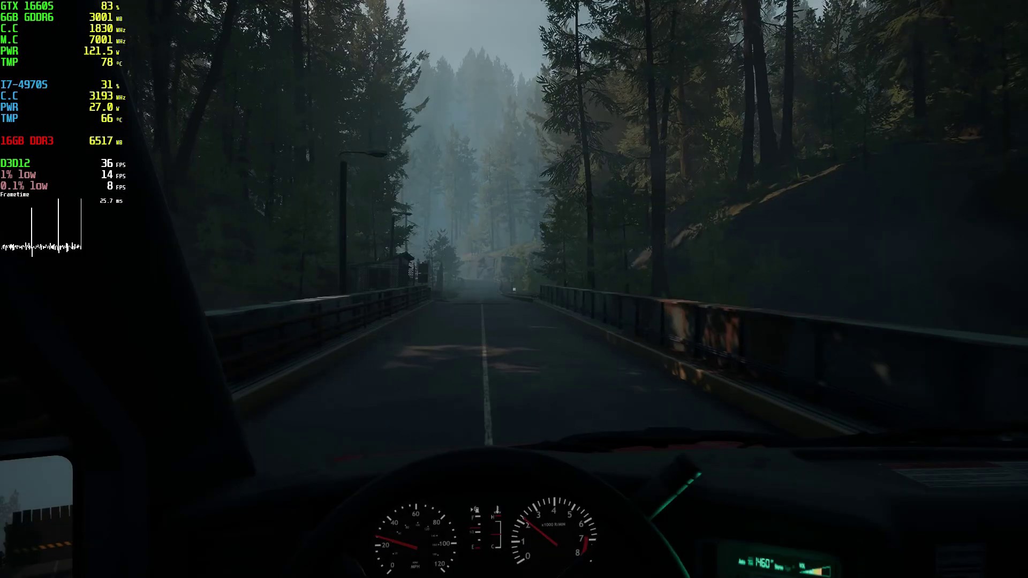
pyautogui.press('w')
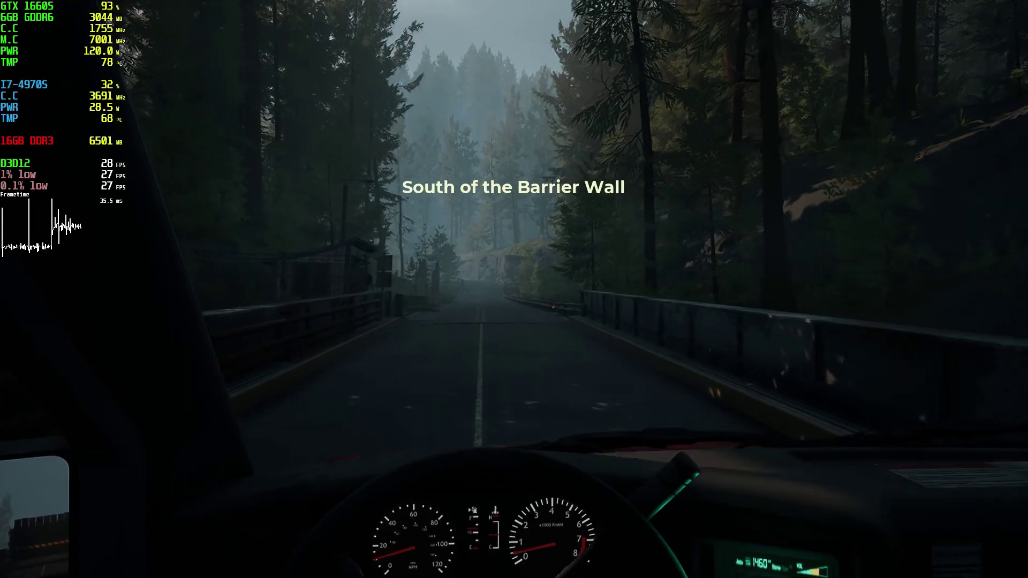
pyautogui.press('w')
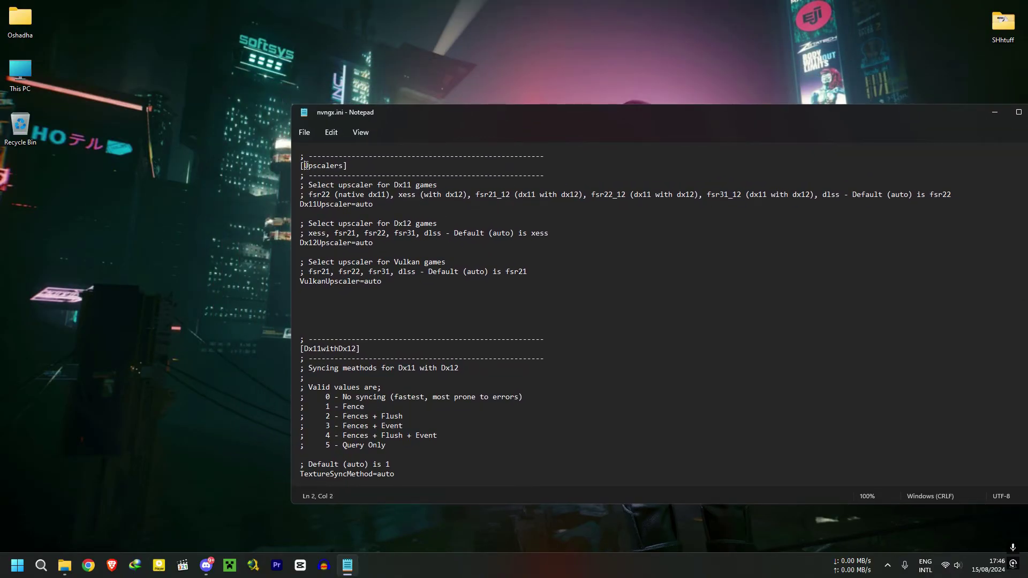
# Change Dx12Upscaler from auto to dlss in nvngx.ini
pyautogui.tripleClick(306, 166)
pyautogui.click(363, 197)
pyautogui.write('dlss')
# Save nvngx.ini and close Notepad
pyautogui.click(312, 135)
pyautogui.click(322, 199)
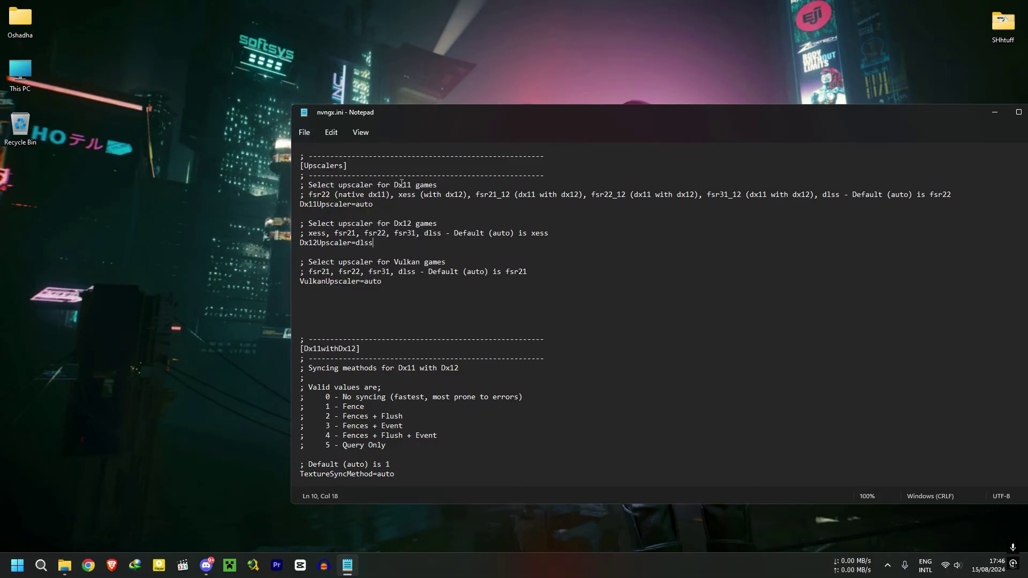
pyautogui.moveTo(978, 114); pyautogui.dragTo(960, 120)
pyautogui.click(975, 115)
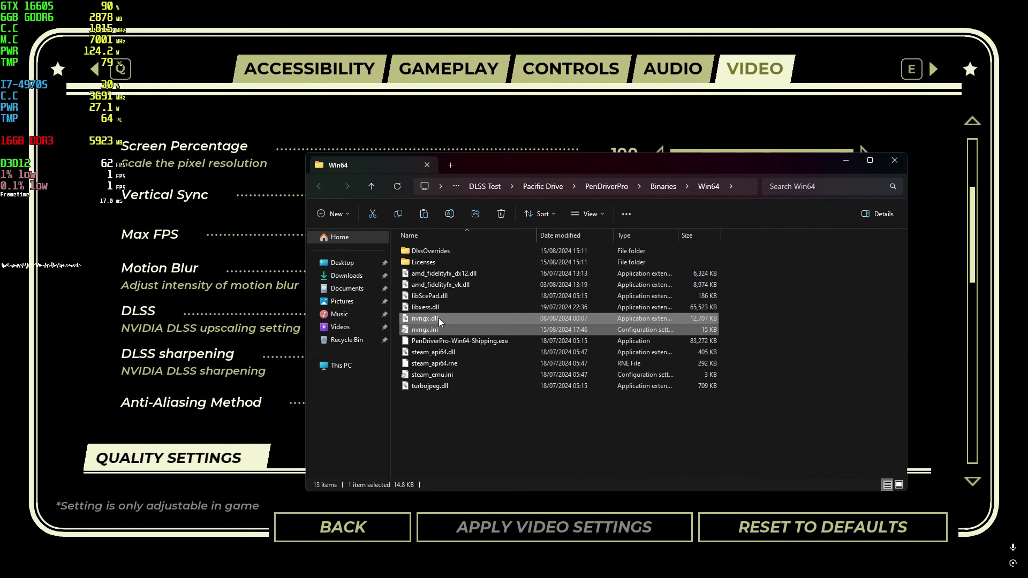
# Select the seven OptiScaler files in Win64, including libxess.dll, nvngx files and FidelityFX dlls
pyautogui.keyDown('shift'); pyautogui.click(426, 307); pyautogui.keyUp('shift')
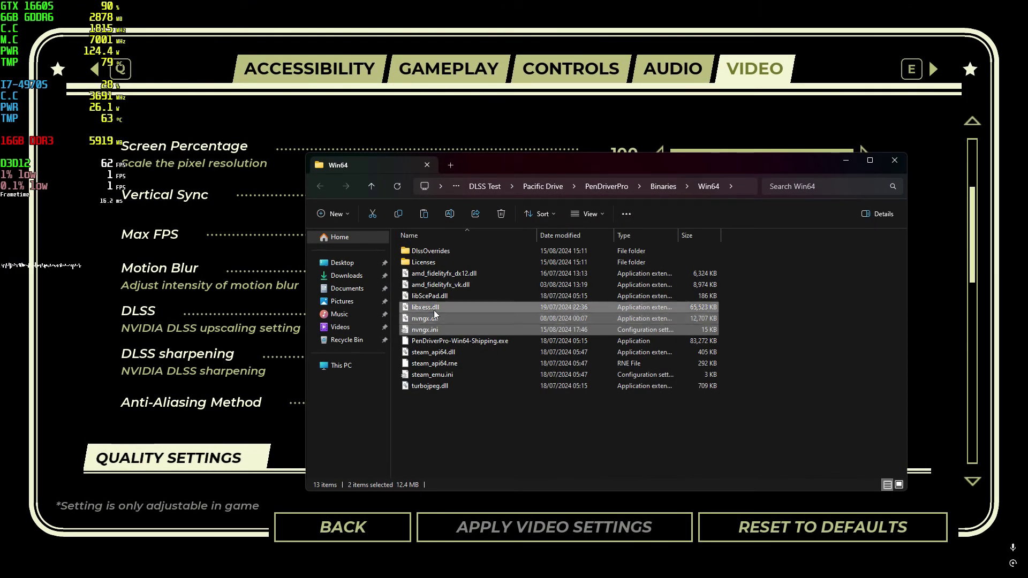
pyautogui.keyDown('ctrl'); pyautogui.click(445, 284); pyautogui.keyUp('ctrl')
pyautogui.keyDown('ctrl'); pyautogui.click(444, 273); pyautogui.keyUp('ctrl')
pyautogui.keyDown('ctrl'); pyautogui.click(431, 251); pyautogui.keyUp('ctrl')
pyautogui.keyDown('ctrl'); pyautogui.click(424, 262); pyautogui.keyUp('ctrl')
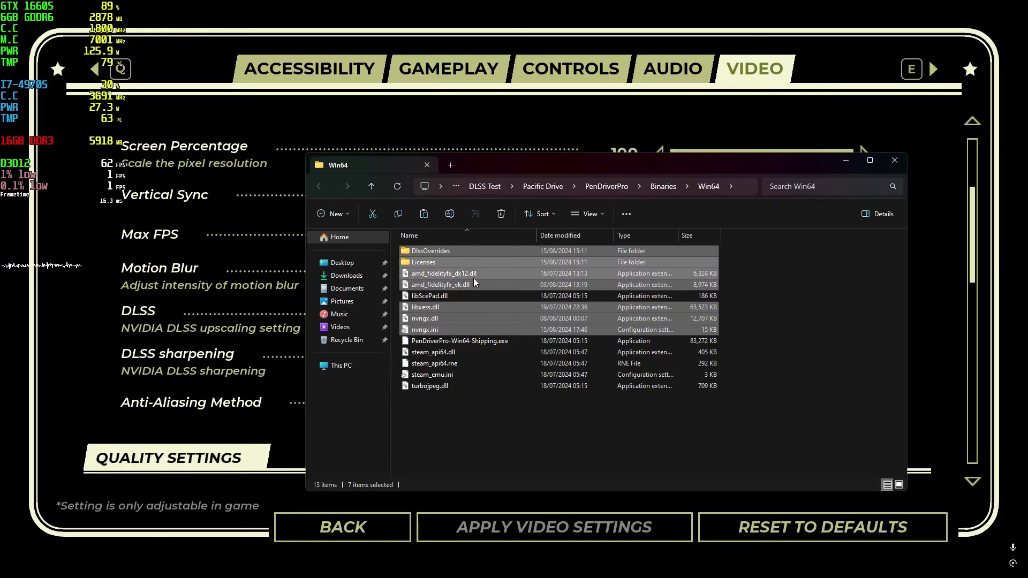
# Permanently delete the selected files, skipping the in-use amd_fidelityfx_dx12.dll, and close Explorer
pyautogui.hotkey('shift', 'Delete')
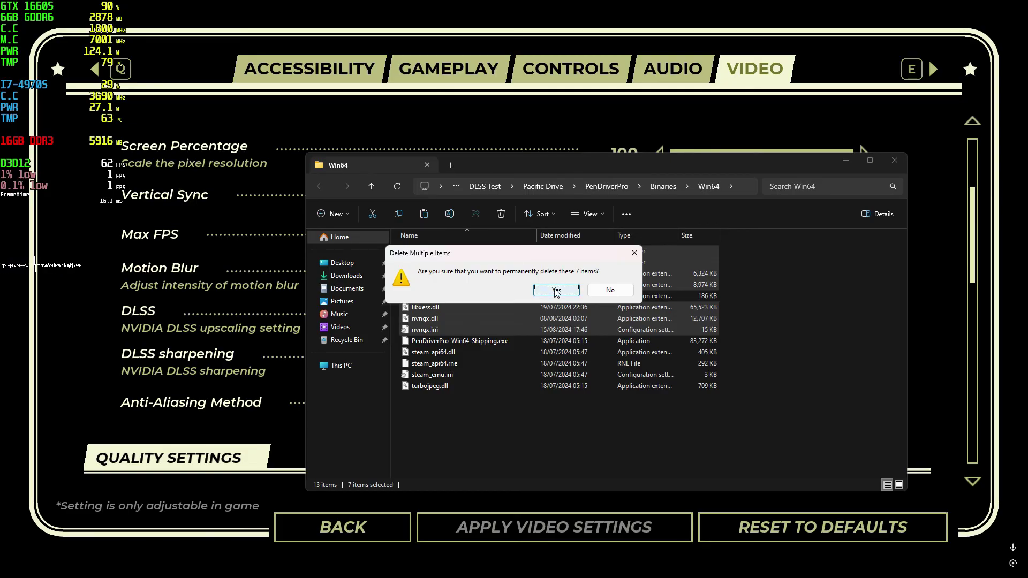
pyautogui.click(556, 291)
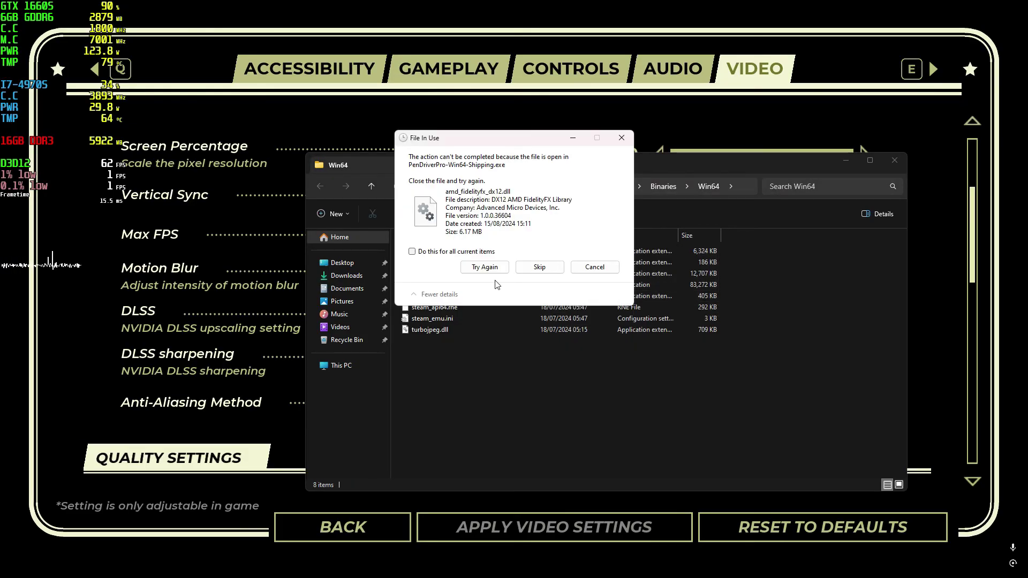
pyautogui.click(594, 267)
pyautogui.click(894, 161)
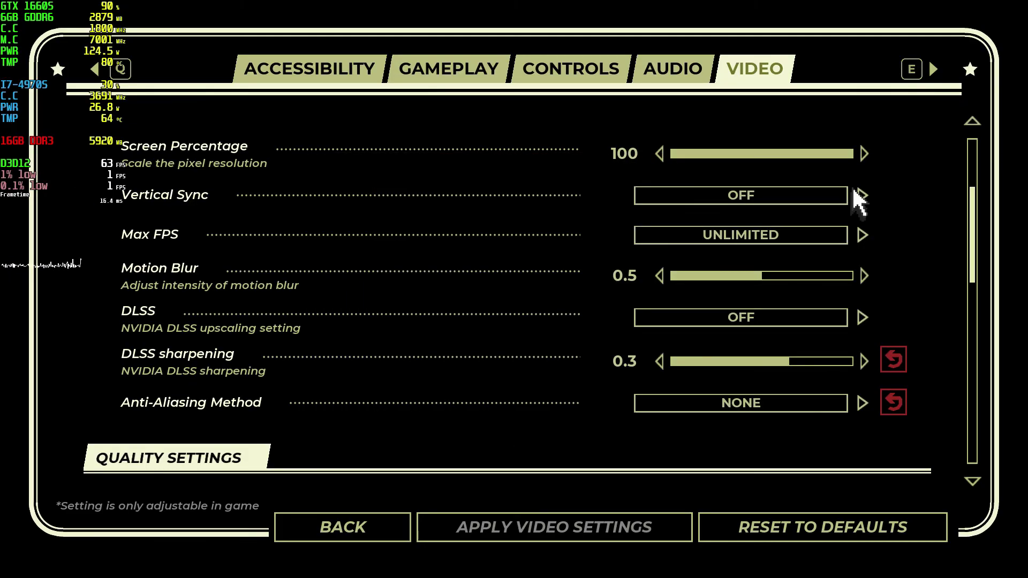